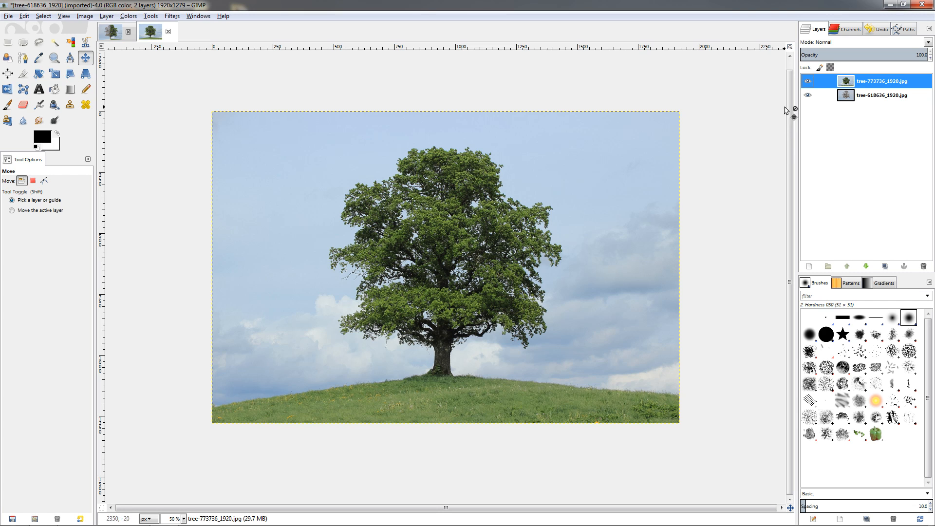
Toggle the visibility of the green tree layer to compare it with the snowy tree underneath.
left_click(808, 82)
left_click(808, 81)
left_click(809, 82)
left_click(809, 82)
key("shift+f")
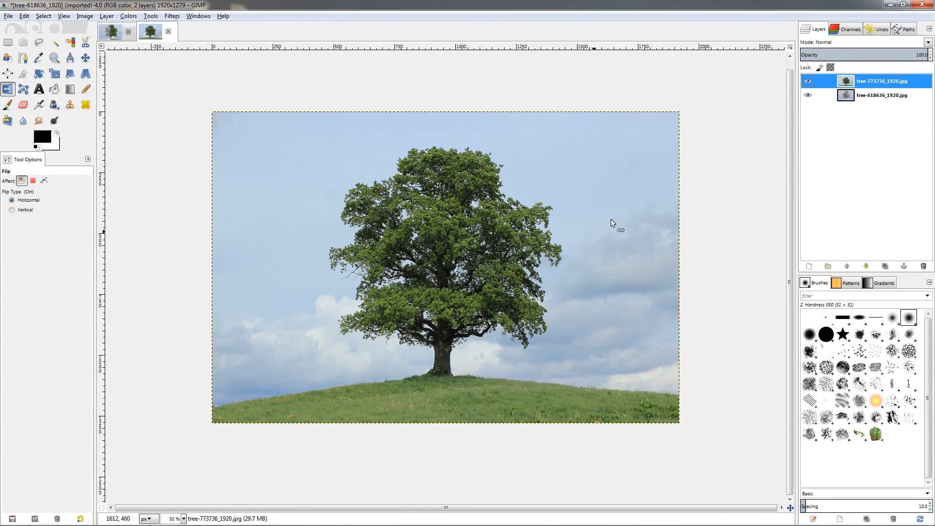
left_click(807, 82)
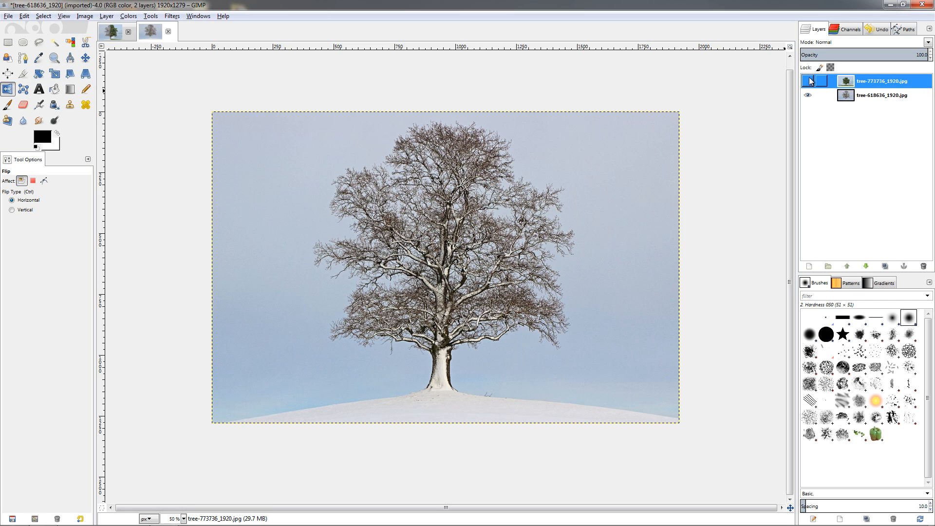
left_click(809, 81)
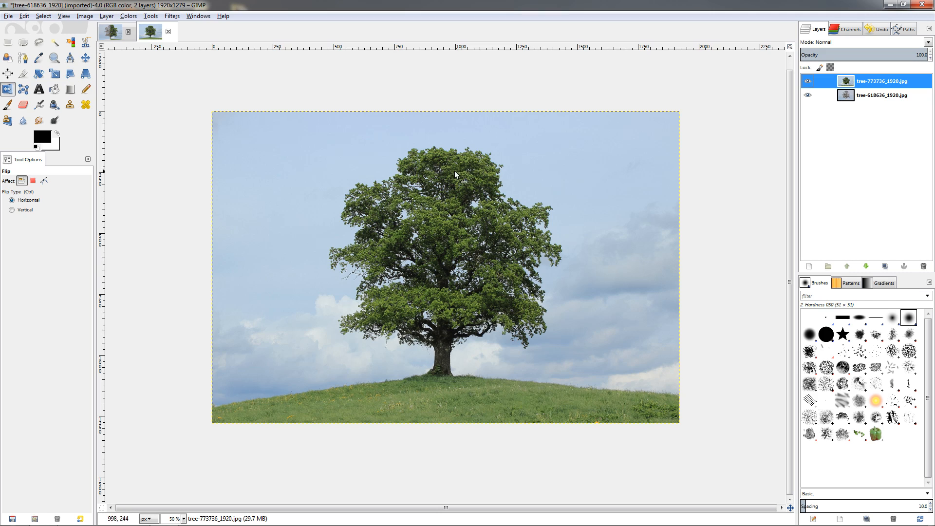
left_click(809, 82)
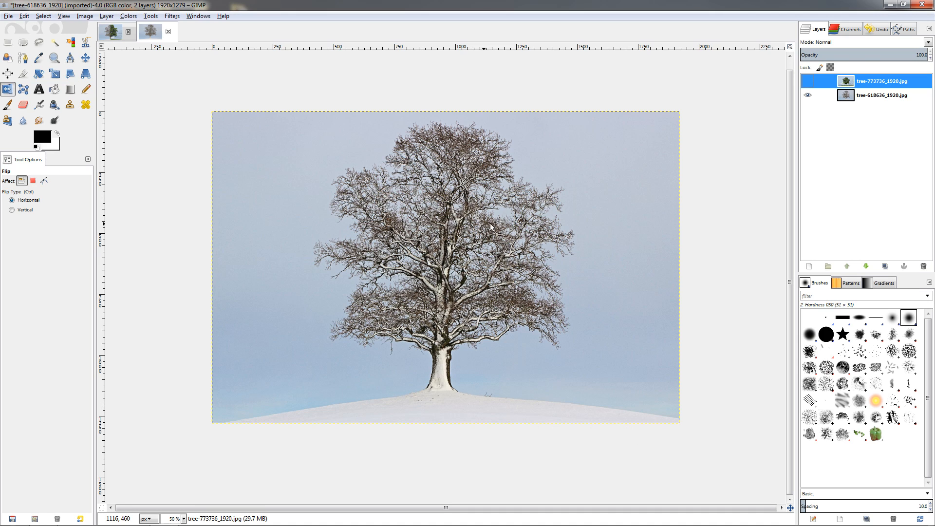
left_click(807, 81)
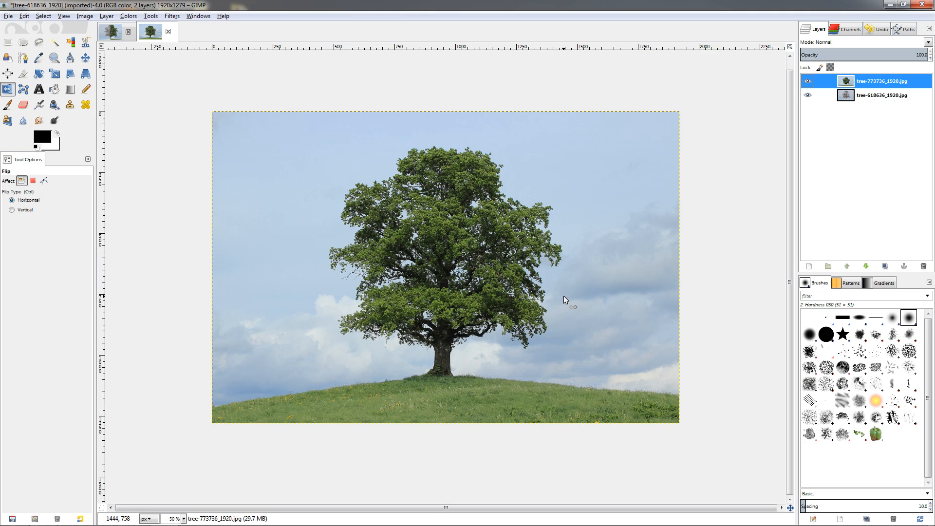
left_click(808, 81)
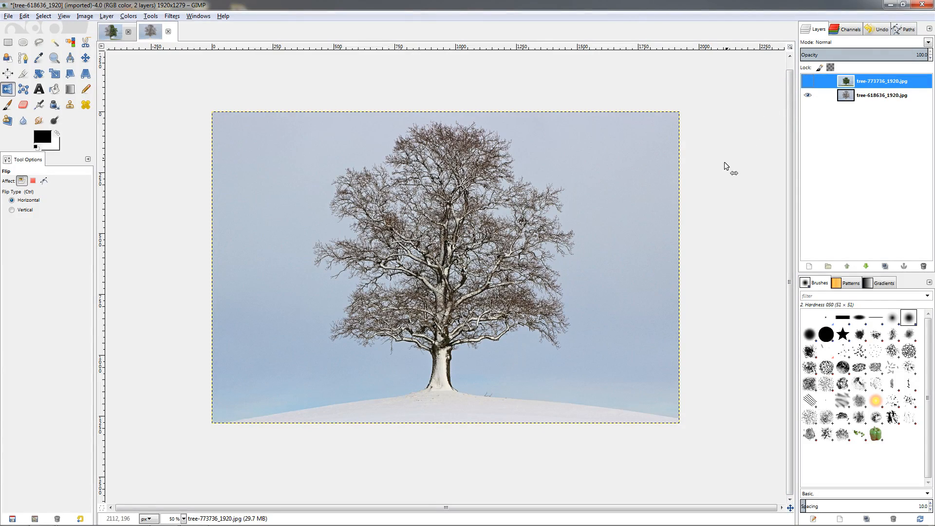
left_click(806, 81)
left_click(807, 82)
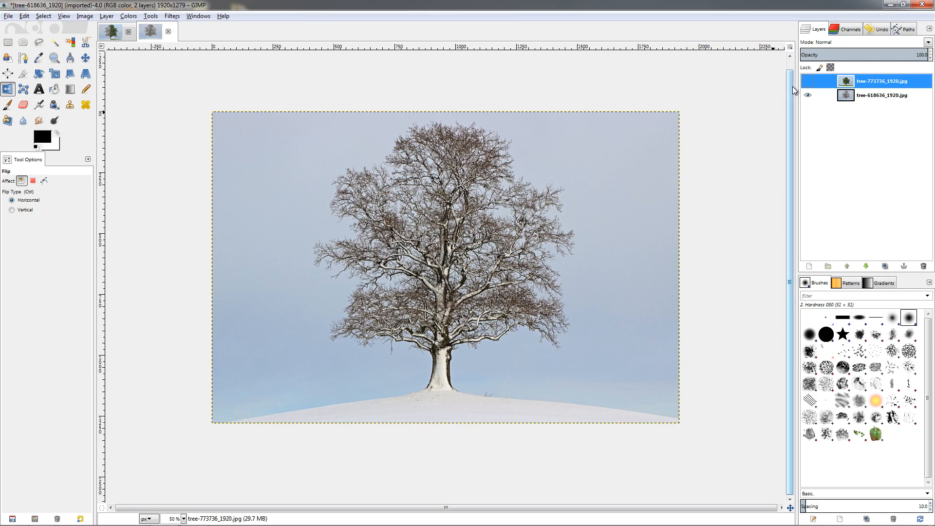
Show only the snowy tree layer tree-618636_1920.jpg and scale it to a width of 1600 px with the aspect ratio locked.
left_click(845, 95)
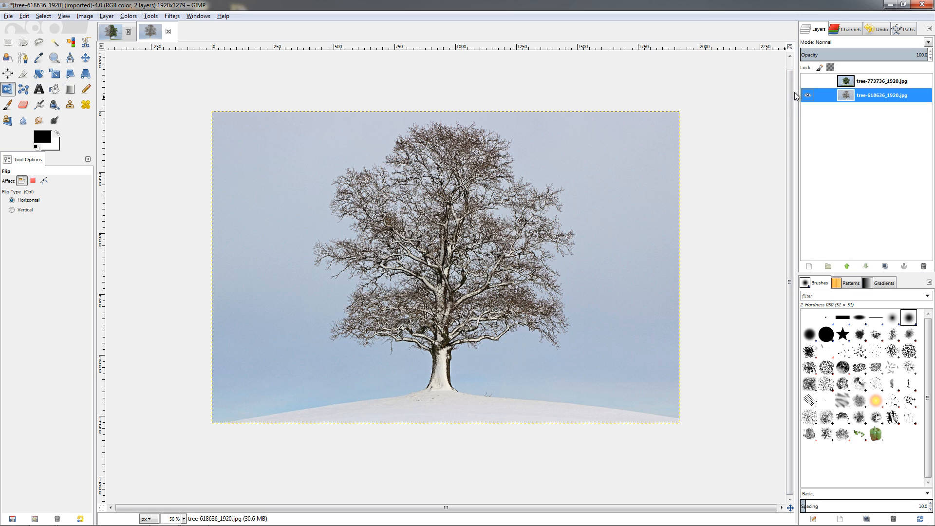
left_click(808, 81)
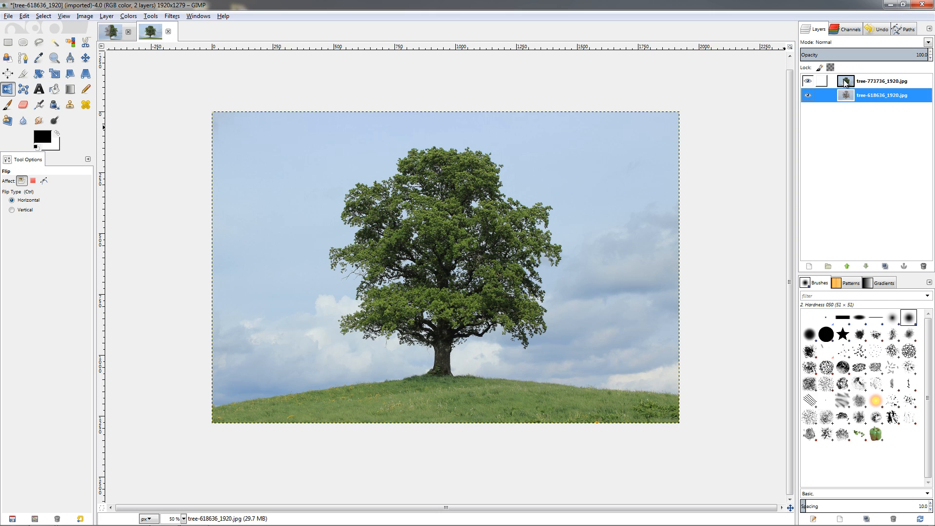
left_click(808, 95, "shift")
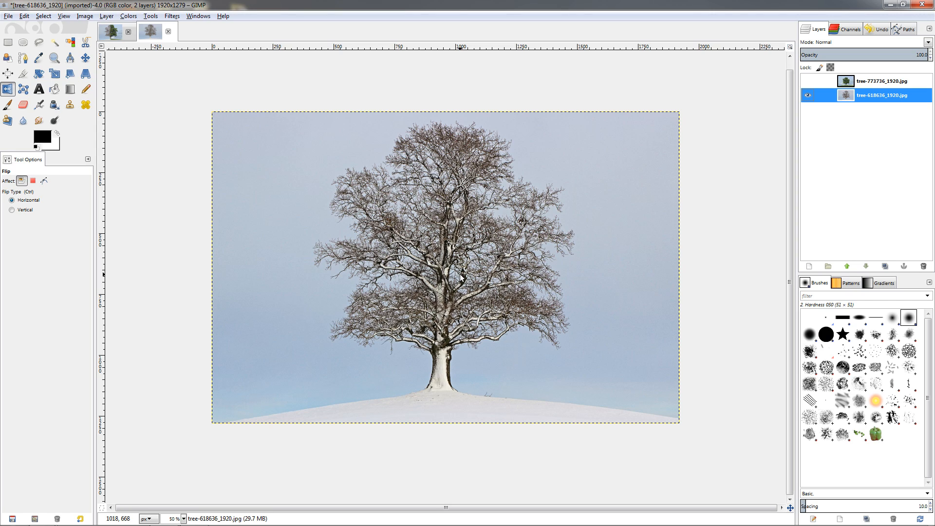
left_click(54, 73)
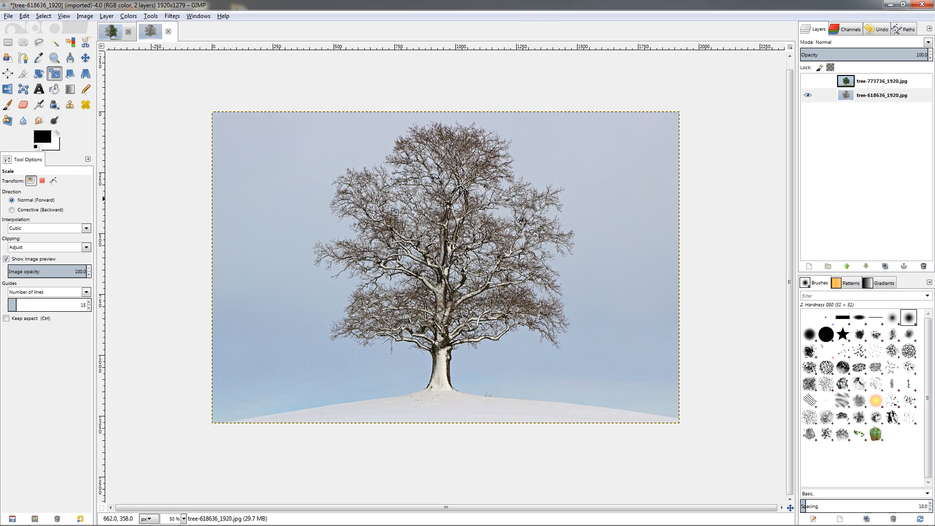
left_click(435, 220)
left_click(882, 95)
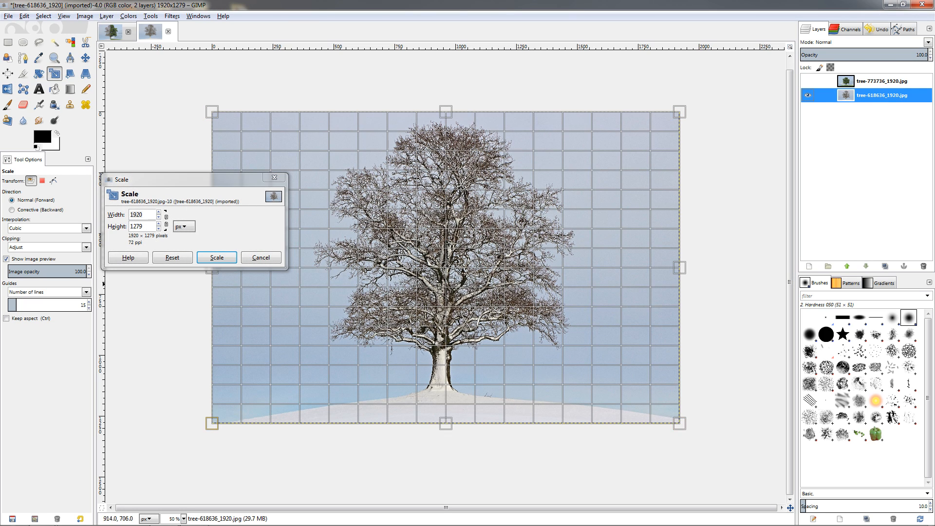
left_click(165, 224)
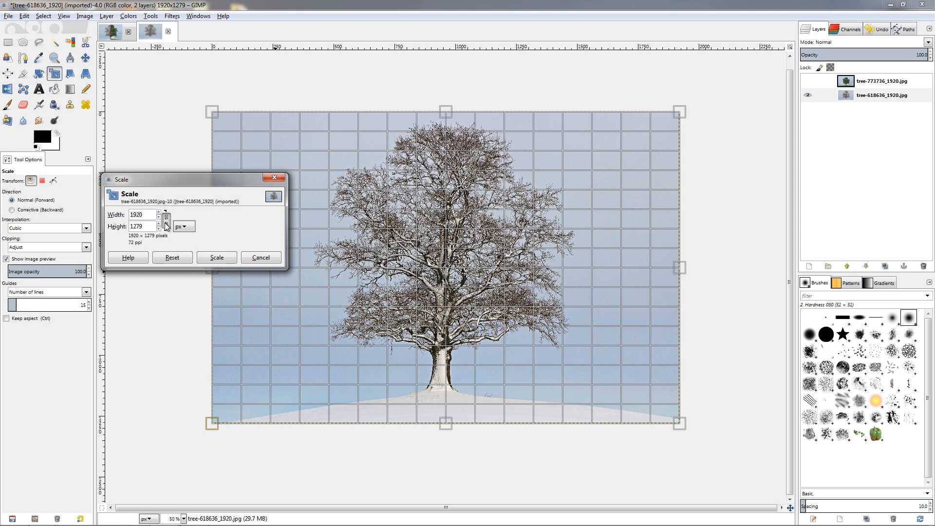
double_click(154, 214)
type("16")
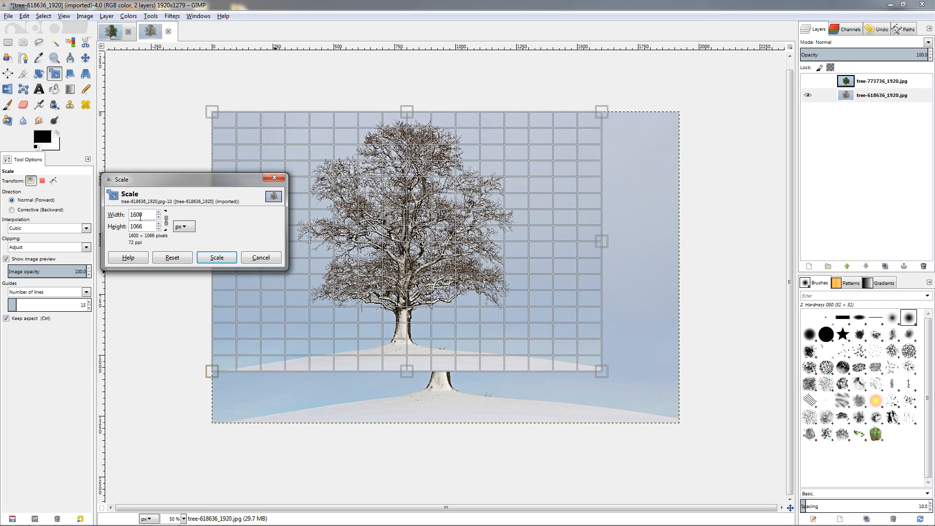
type("00")
left_click(218, 257)
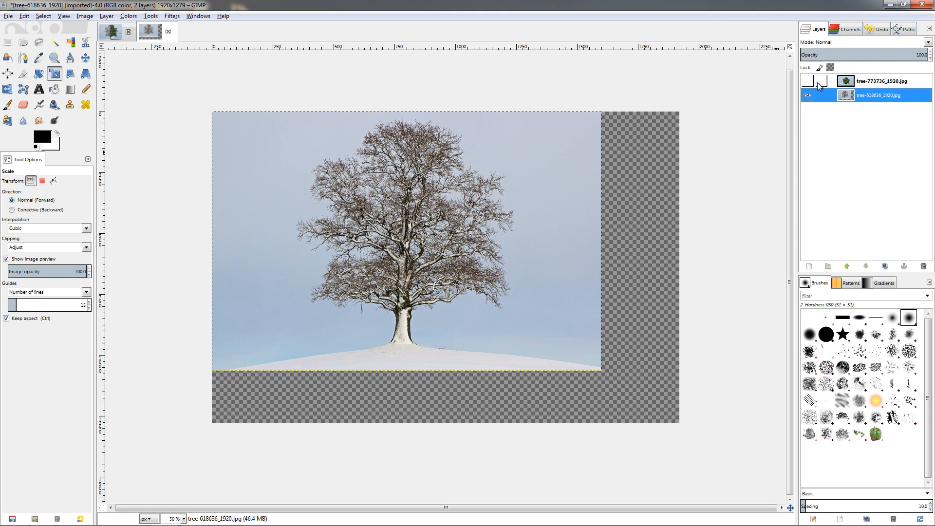
Show the green tree layer tree-773736_1920.jpg again and reduce its opacity to 38.
left_click(808, 81)
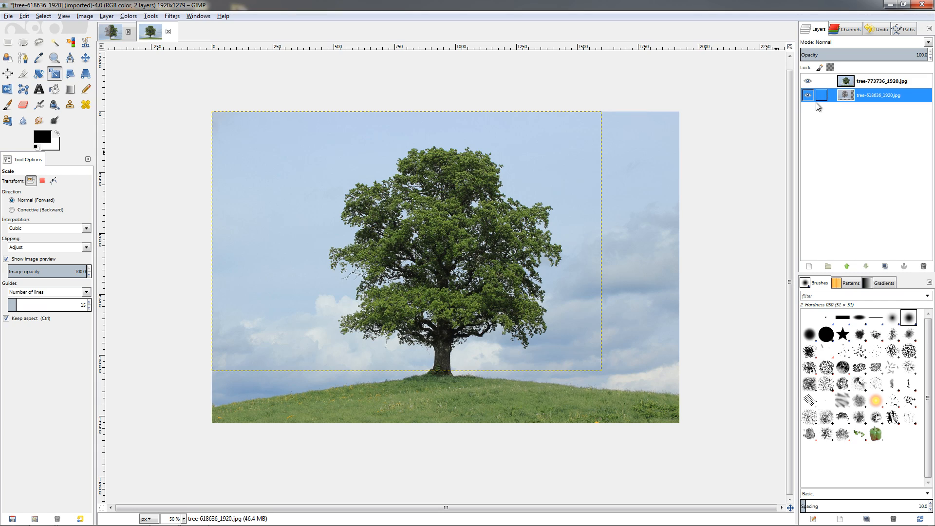
left_click(867, 80)
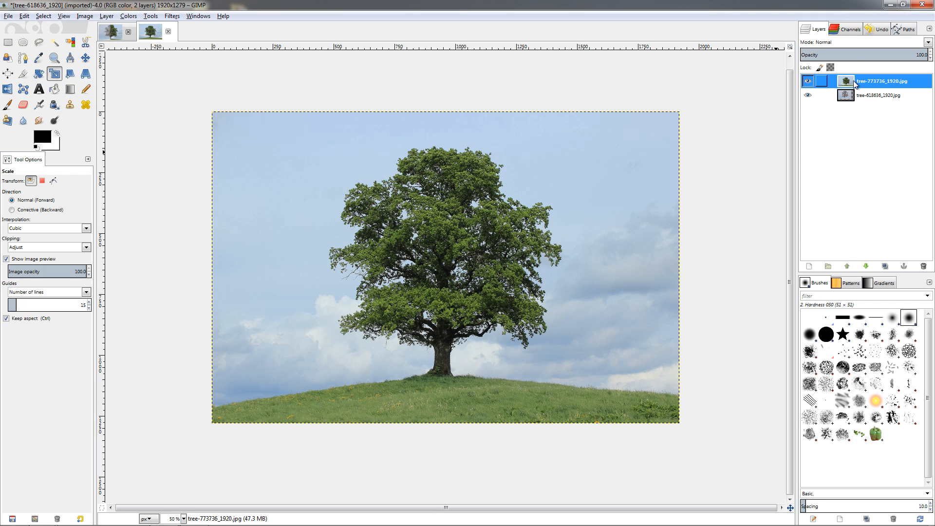
left_click_drag(859, 56, 847, 58)
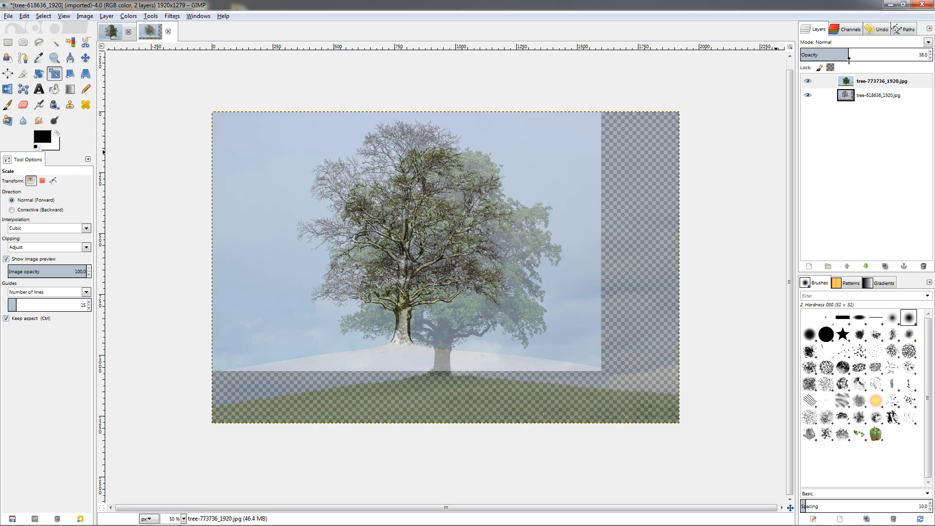
Move the active snowy tree layer so its trunk and hill line up with the semi-transparent green tree.
left_click(85, 58)
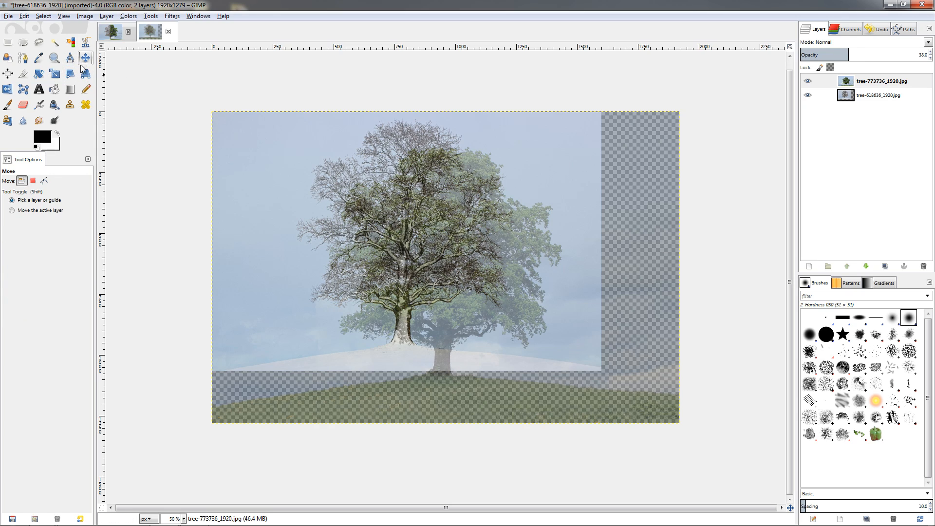
left_click(34, 212)
left_click(851, 96)
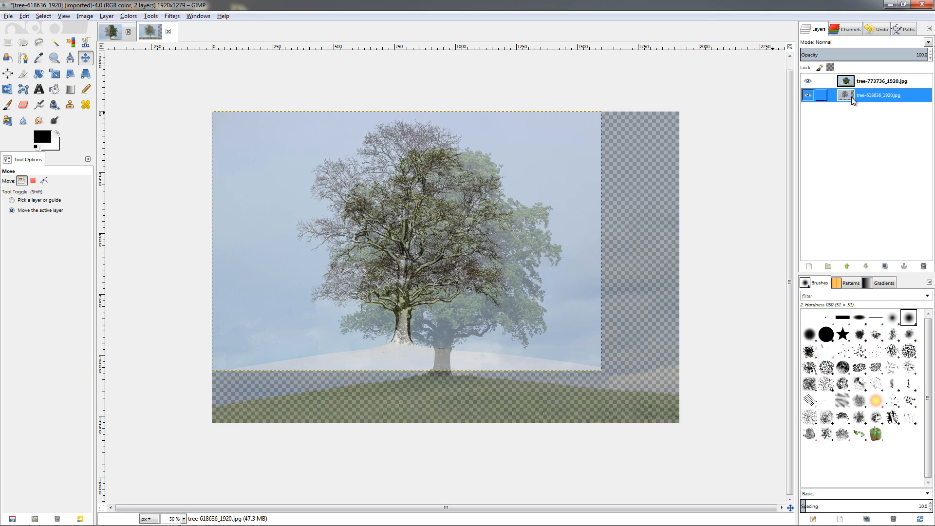
left_click_drag(412, 254, 451, 284)
left_click_drag(443, 334, 443, 336)
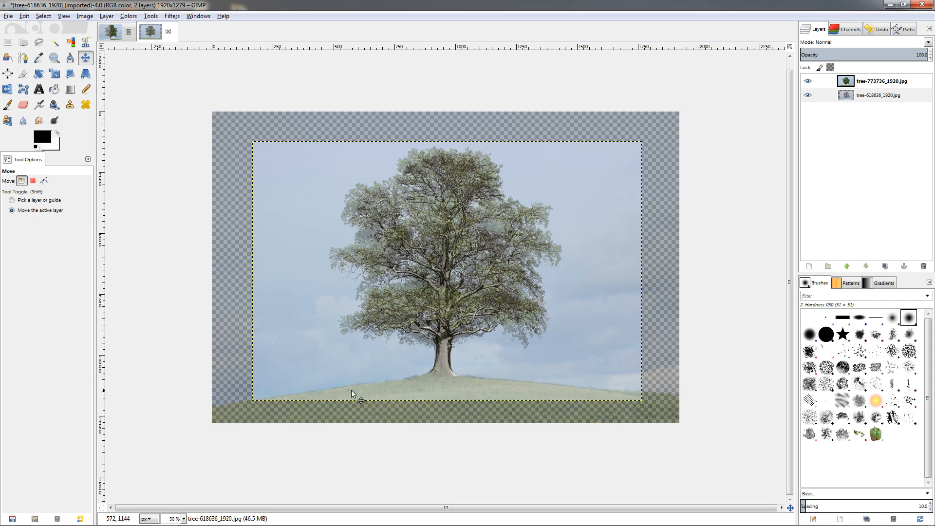
left_click_drag(441, 363, 443, 363)
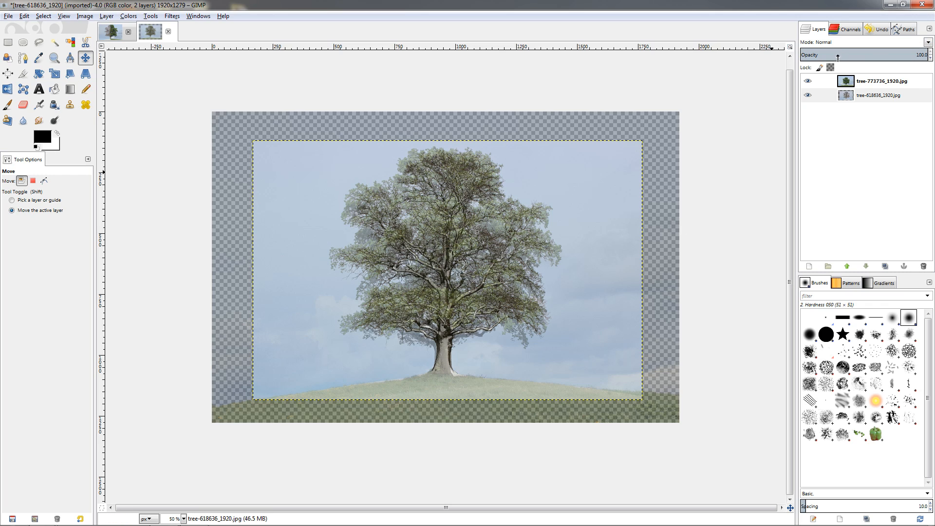
Set the green tree layer's opacity to 100 and make the snowy tree layer active.
left_click(821, 81)
left_click_drag(842, 54, 933, 59)
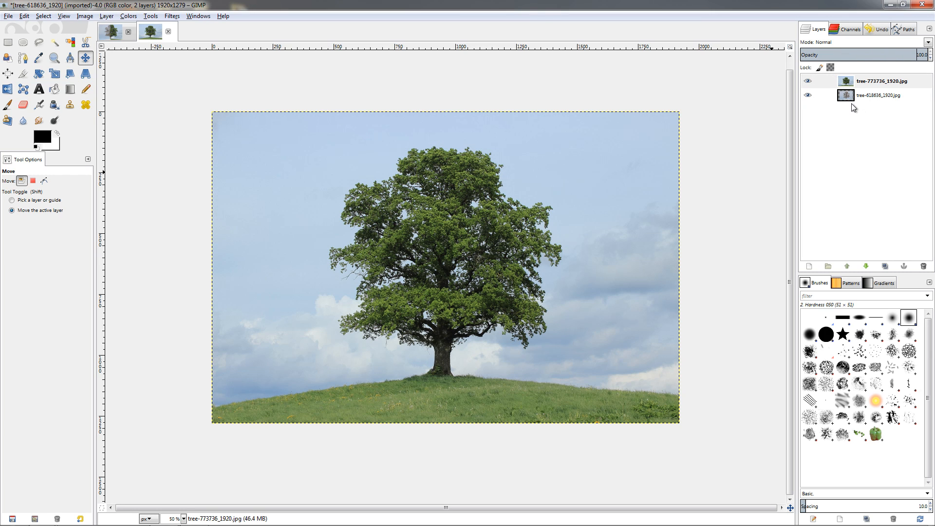
left_click(861, 95)
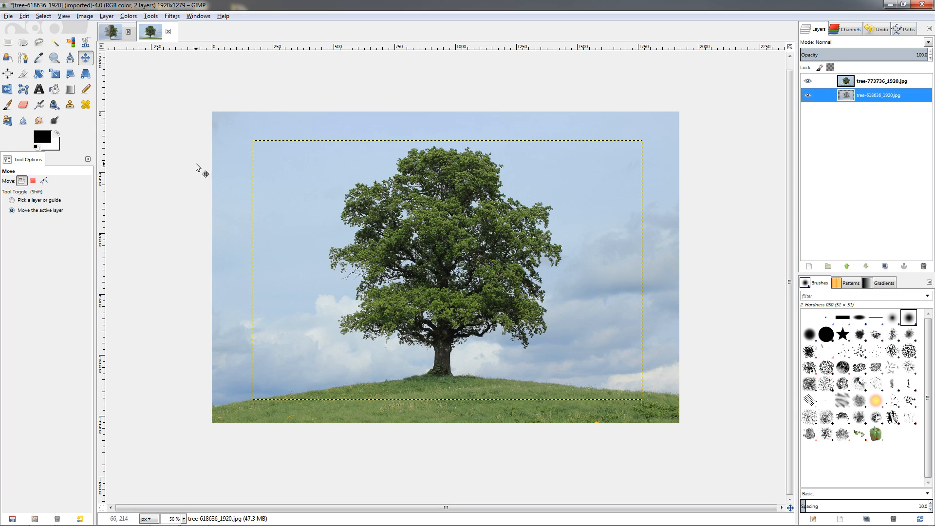
Try to crop with the current-layer-only option to the snowy layer's 1600 × 1066 px area at position 168, 118.
left_click(24, 73)
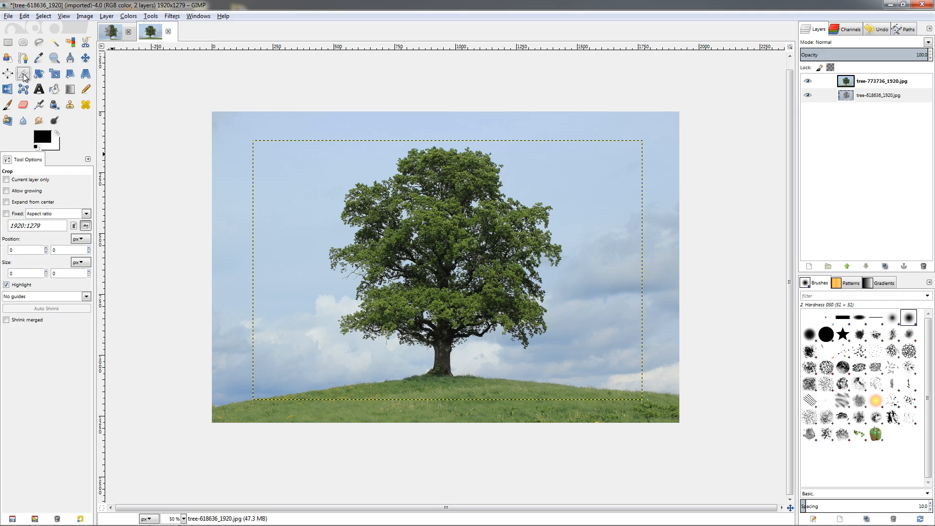
left_click(23, 180)
left_click_drag(251, 139, 710, 410)
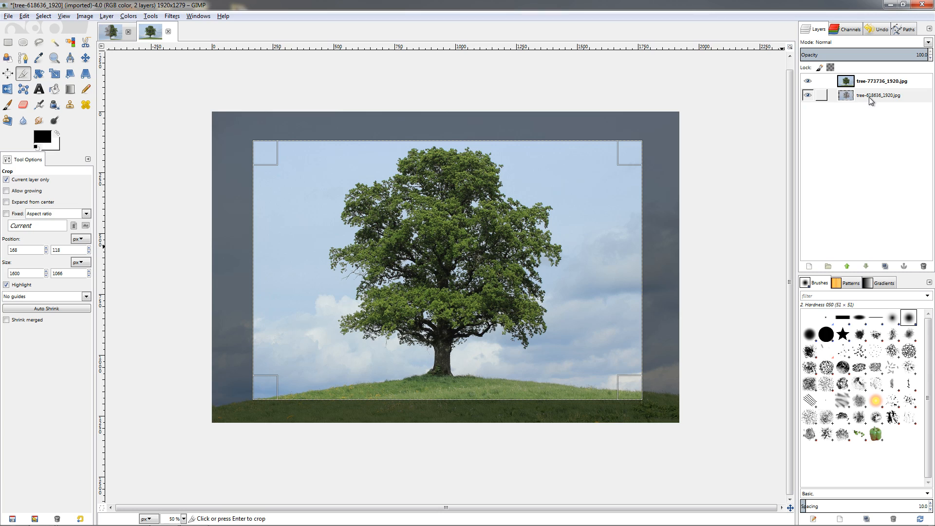
left_click_drag(628, 385, 679, 414)
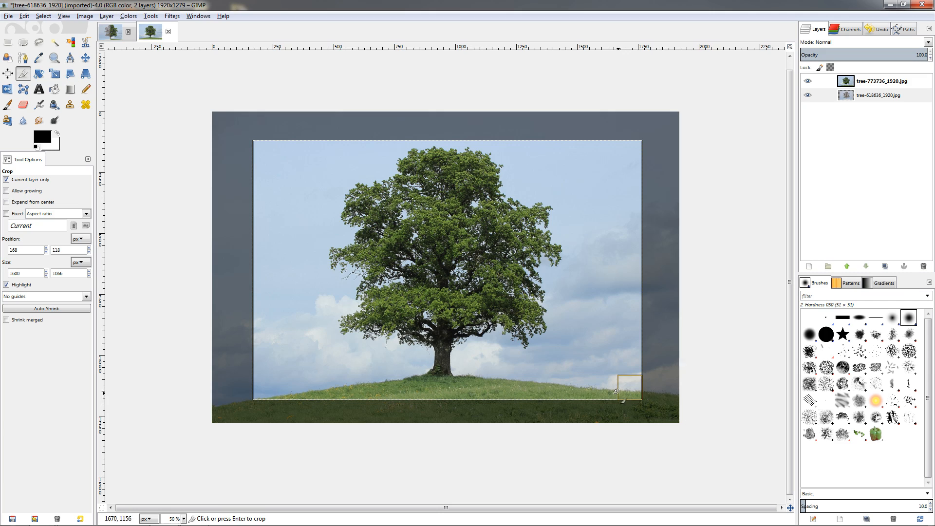
left_click_drag(266, 159, 238, 141)
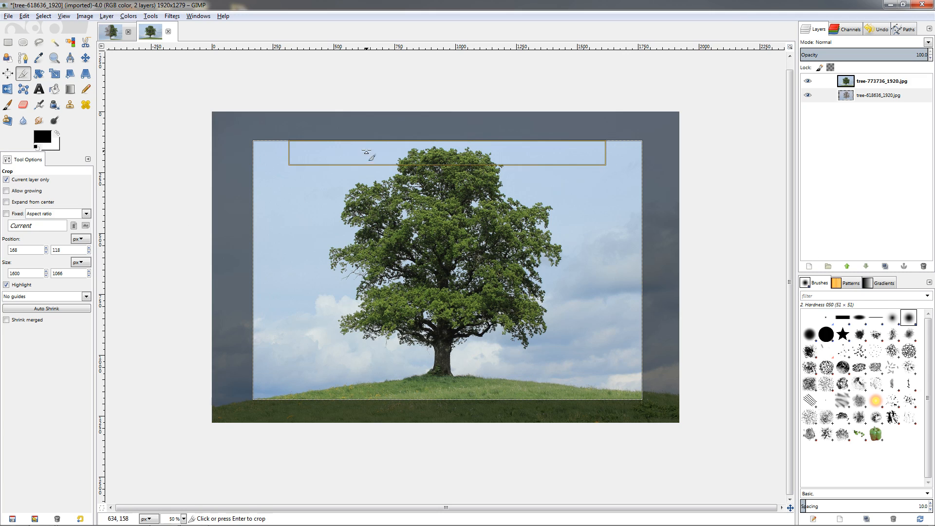
left_click(445, 276)
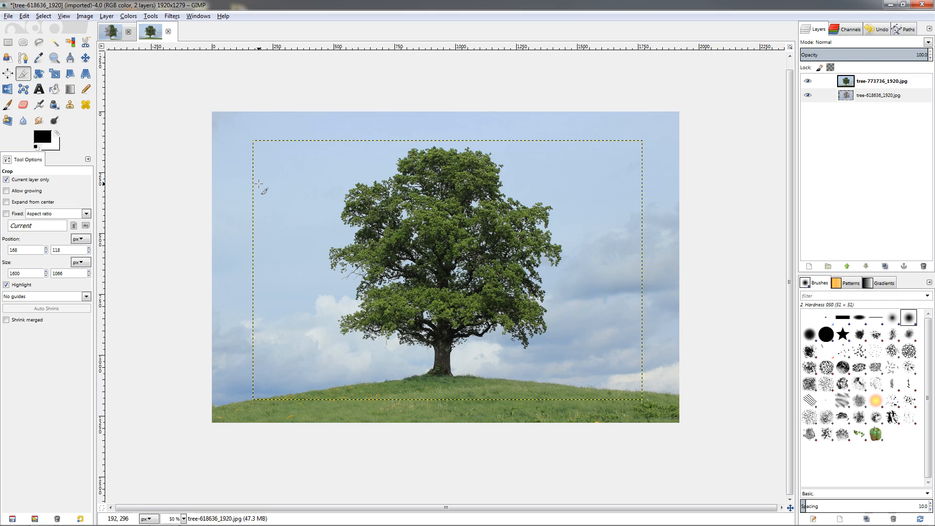
Crop the whole image to the snowy layer's 1600 × 1066 px bounds, with the current-layer-only option turned off.
mouse_move(256, 142)
left_mouse_down()
mouse_move(351, 229)
mouse_move(741, 476)
mouse_move(250, 146)
left_mouse_up()
left_click(25, 180)
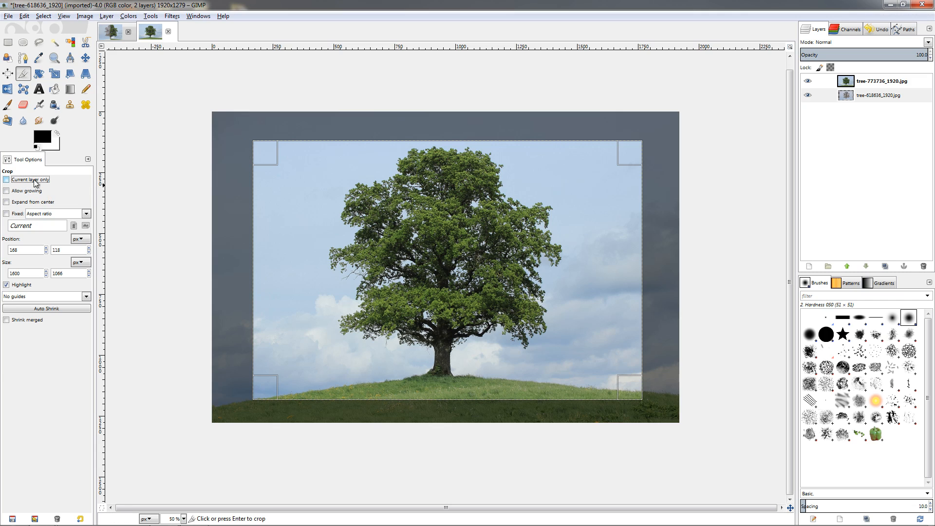
left_click(464, 262)
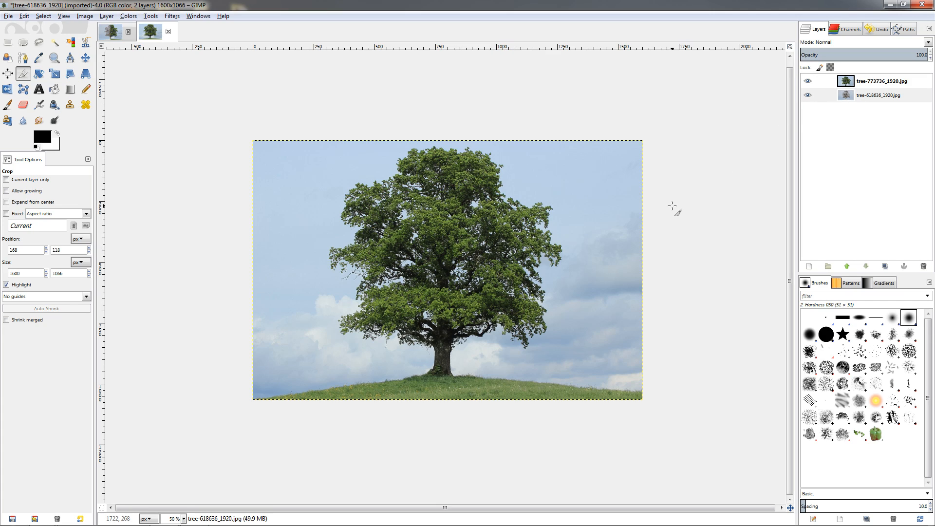
Check the alignment of both trees by lowering the green tree layer's opacity to 32.7 and restoring it to 100.
left_click(820, 82)
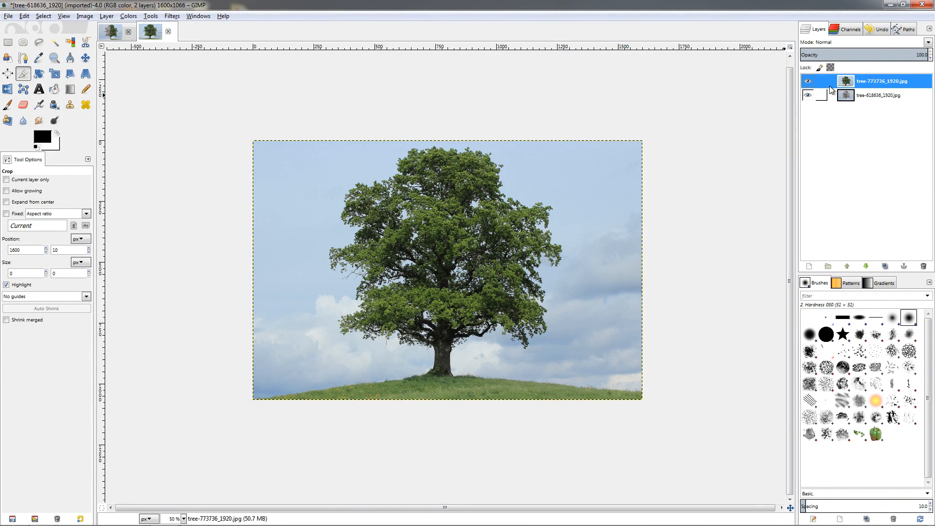
left_click_drag(868, 52, 841, 57)
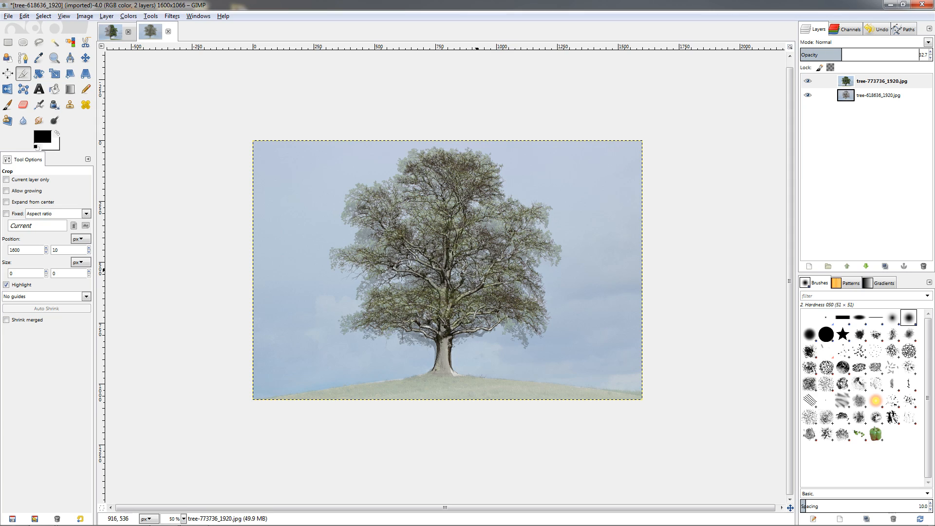
left_click_drag(839, 53, 929, 54)
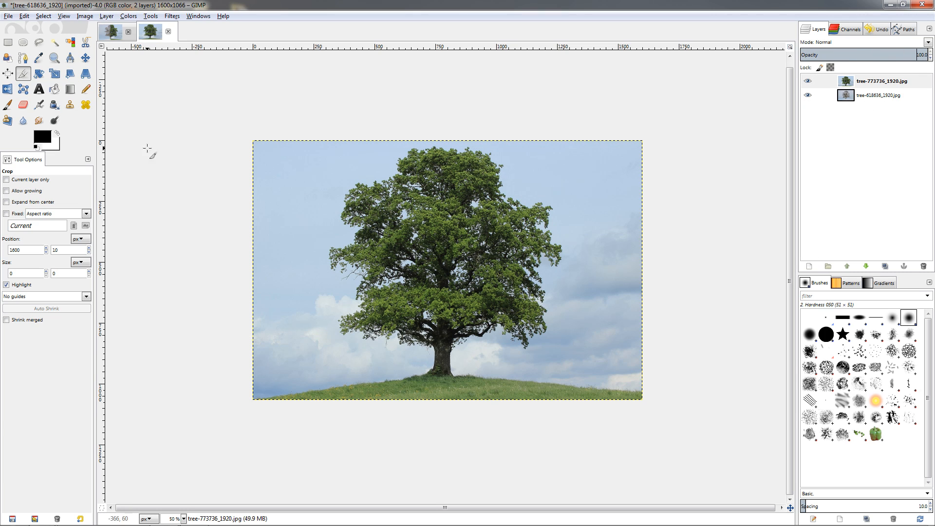
Make a rectangular selection about 902 × 1264 px covering the image's left half up to the middle of the trunk.
left_click(7, 43)
left_click_drag(224, 118, 443, 425)
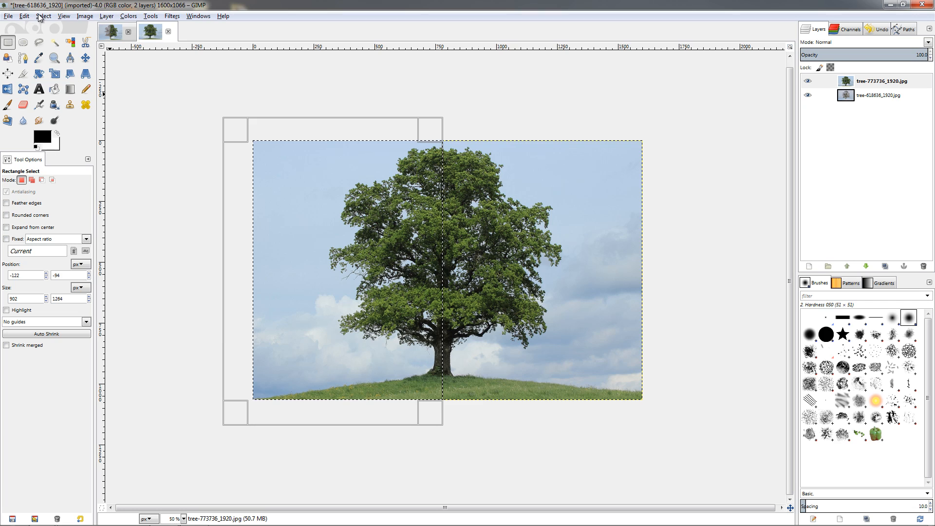
Feather the left-half selection by 100 px.
left_click(42, 16)
left_click(59, 111)
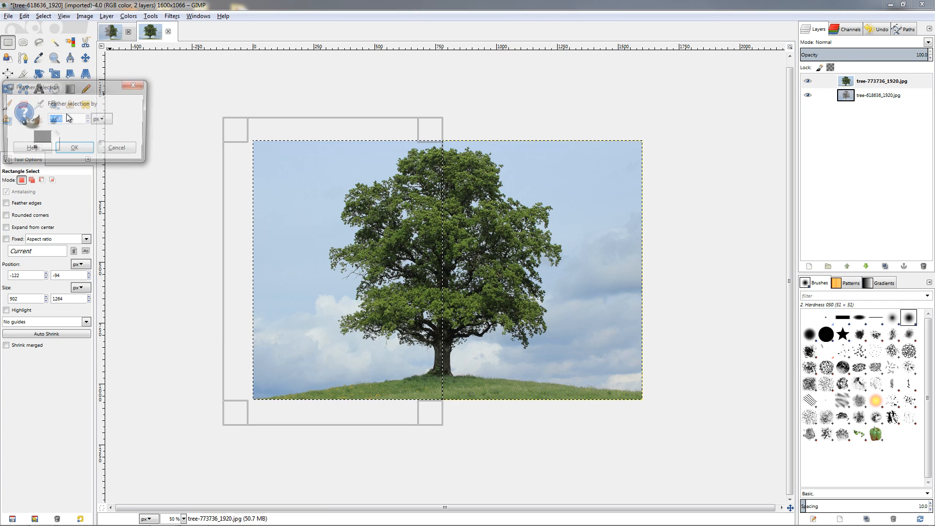
left_click(77, 120)
type("1")
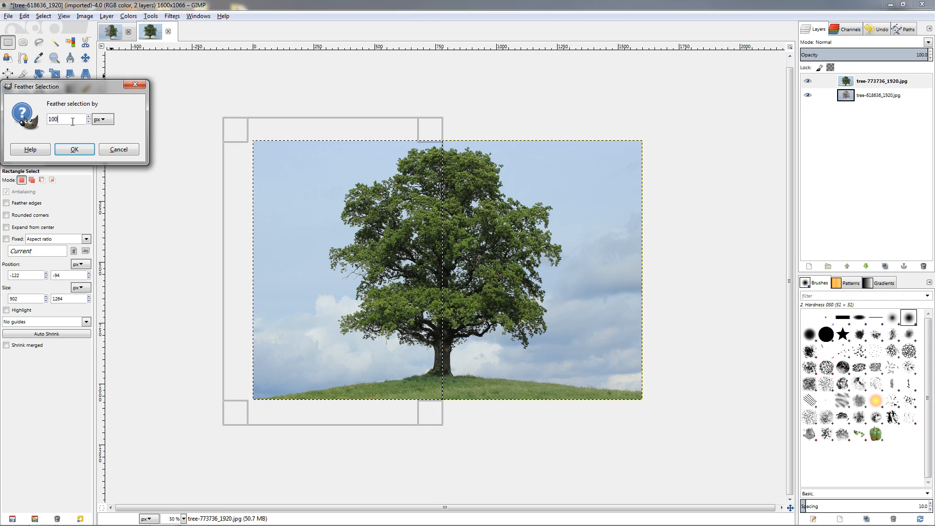
left_click(75, 149)
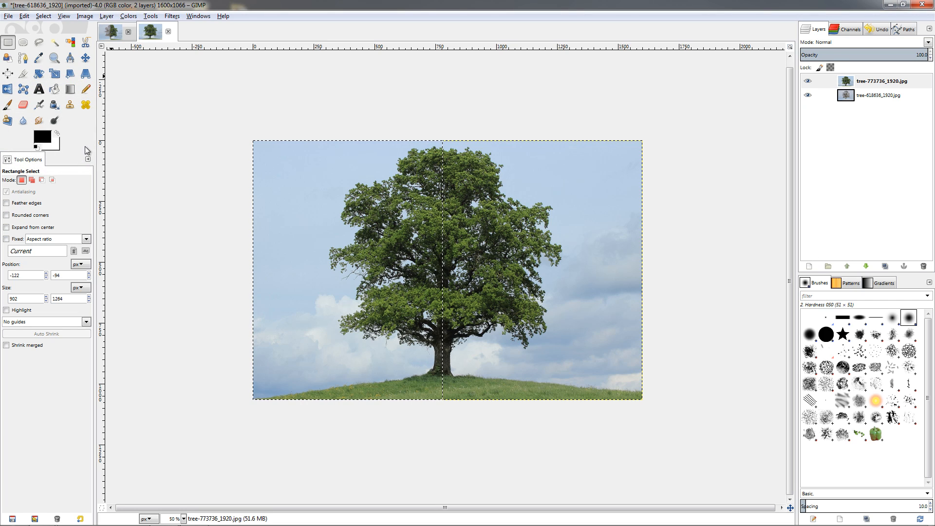
Add a white (full opacity) layer mask to the green tree layer.
right_click(849, 84)
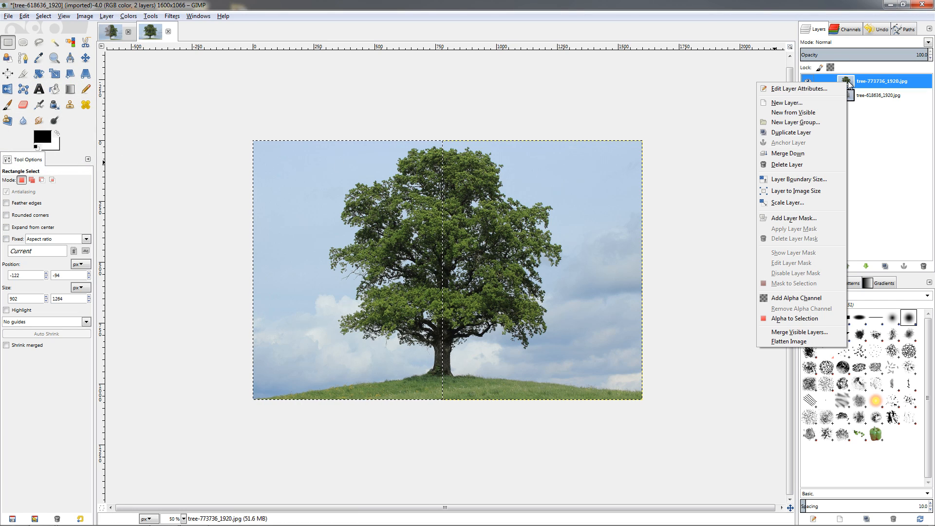
left_click(797, 222)
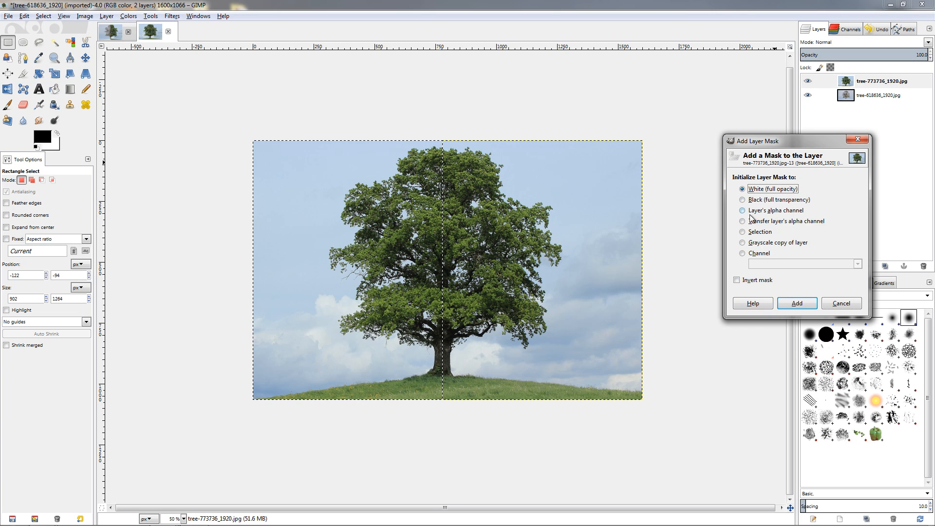
left_click(791, 303)
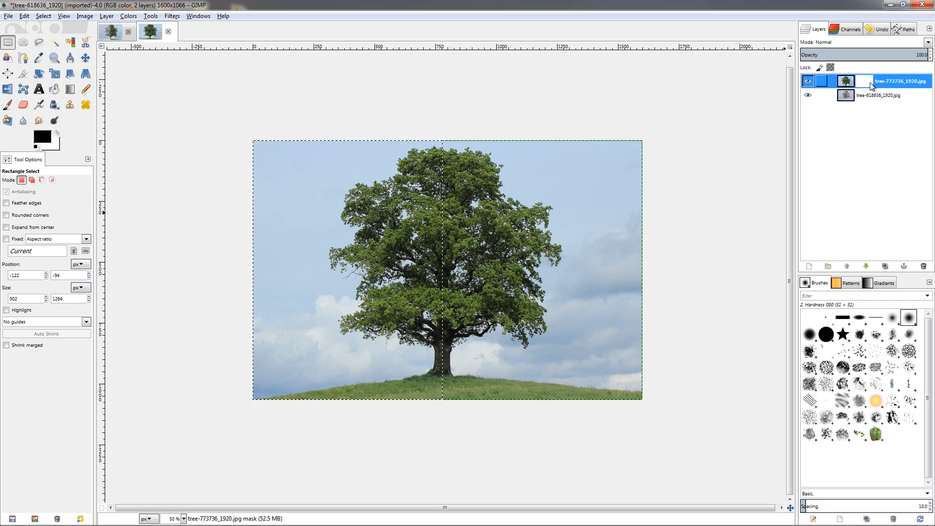
Fill the feathered selection on the green tree layer's mask with the black foreground color and remove the selection.
left_click(26, 17)
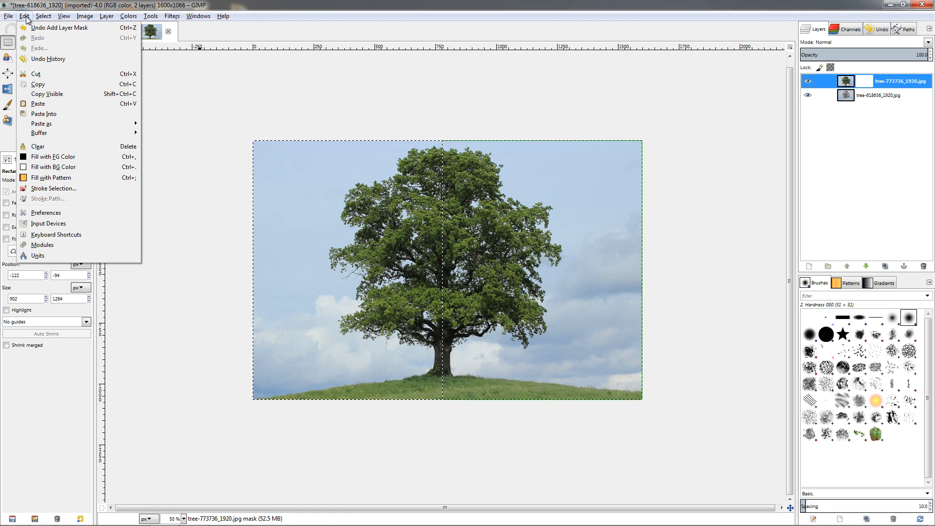
left_click(63, 158)
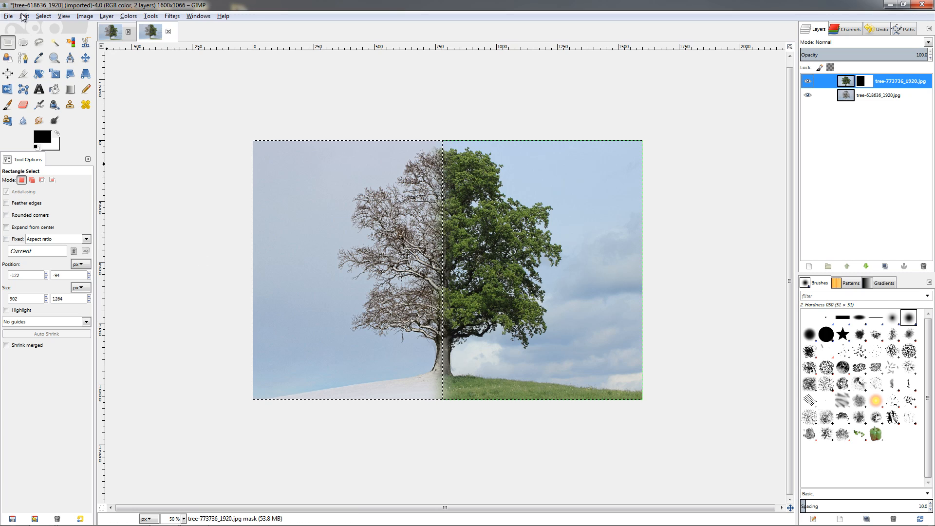
left_click(44, 16)
left_click(54, 39)
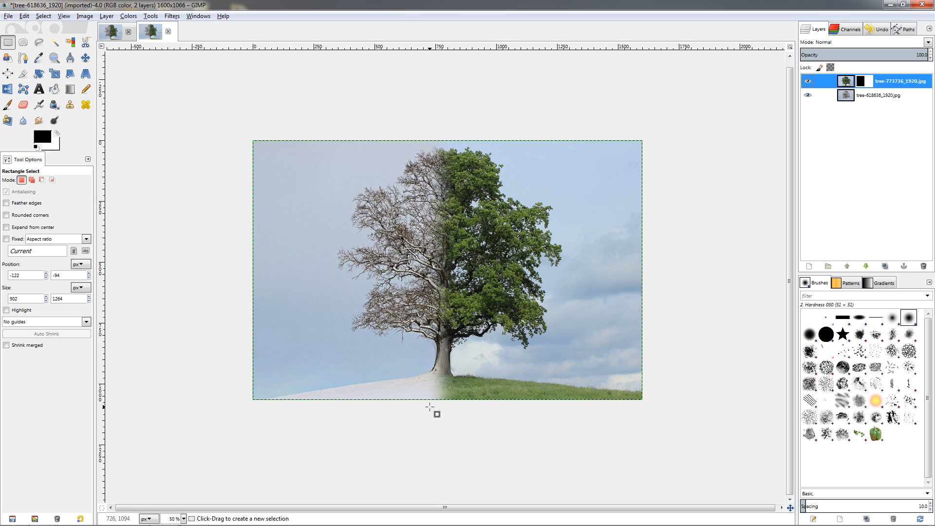
Set up the Paintbrush with the Hardness 025 brush, size 47.31 and opacity 70.7.
scroll(429, 408, "up", 1)
scroll(429, 407, "up", 1)
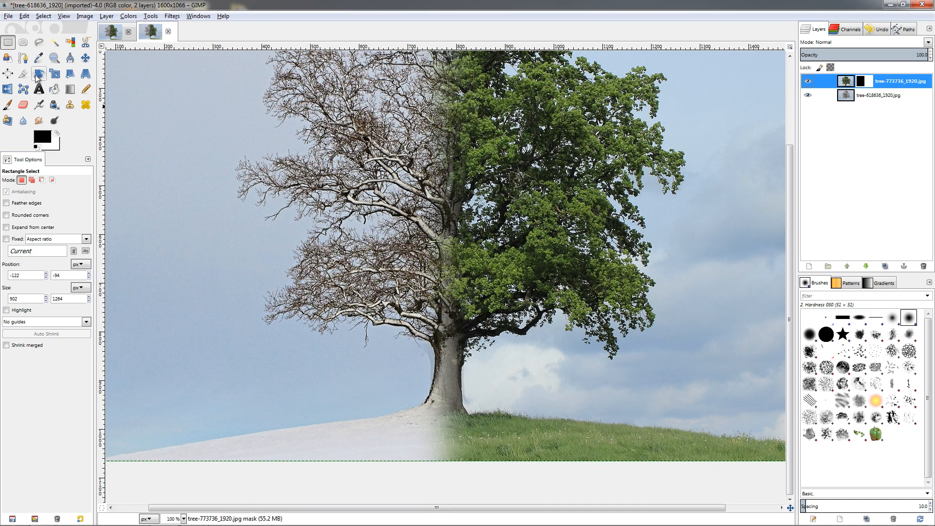
left_click(7, 104)
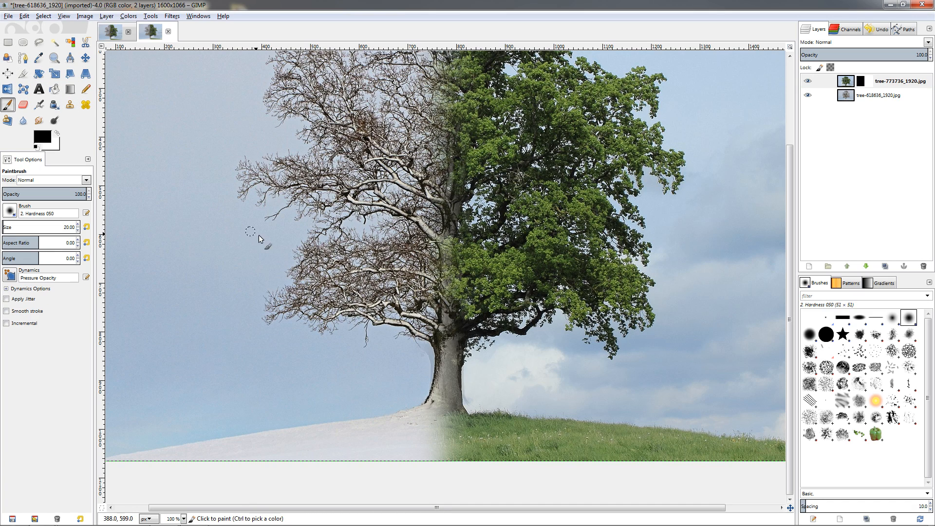
left_click(892, 319)
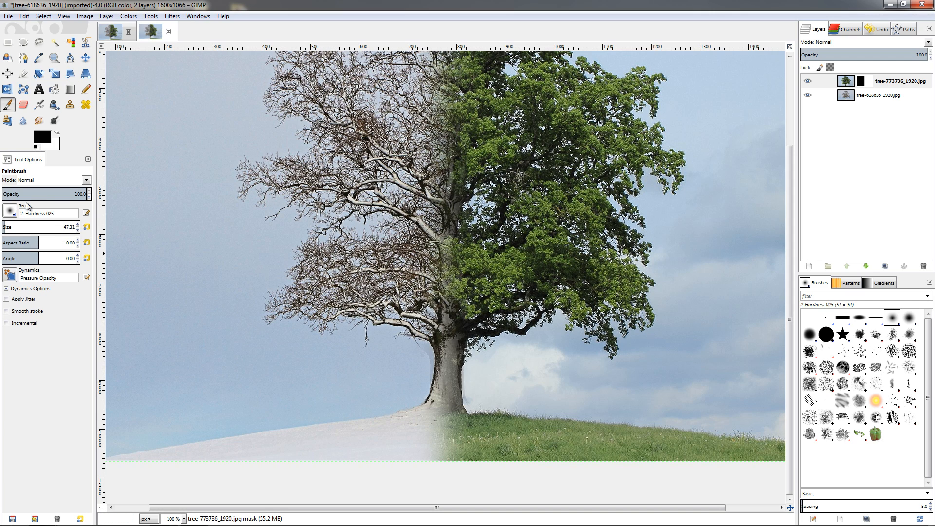
left_click_drag(77, 193, 61, 193)
Paint black on the green tree layer's mask along the trunk's left edge with brush size 34.08 to hide the leftover halo.
scroll(423, 399, "up", 2)
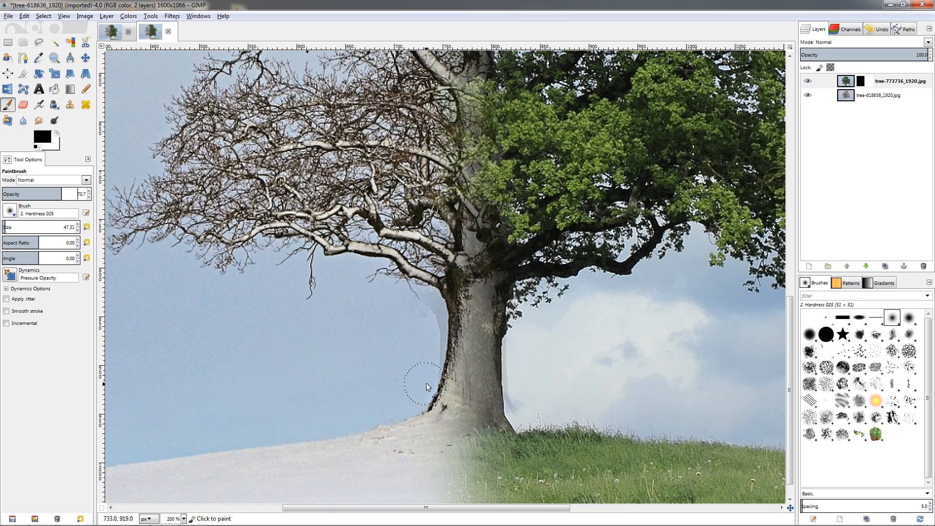
scroll(417, 385, "up", 1)
mouse_move(413, 264)
left_mouse_down()
mouse_move(432, 311)
mouse_move(420, 346)
left_mouse_up()
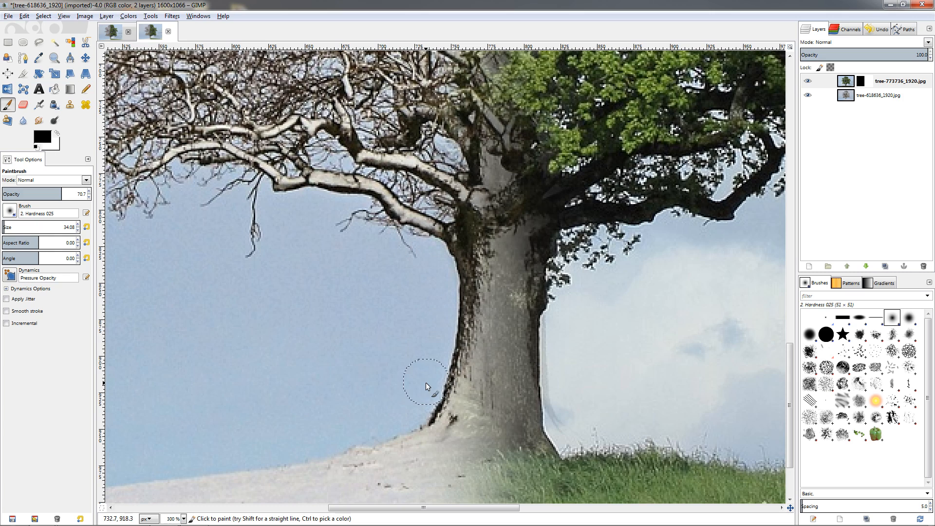
scroll(435, 337, "down", 3)
left_click_drag(400, 195, 437, 447)
scroll(470, 94, "up", 3)
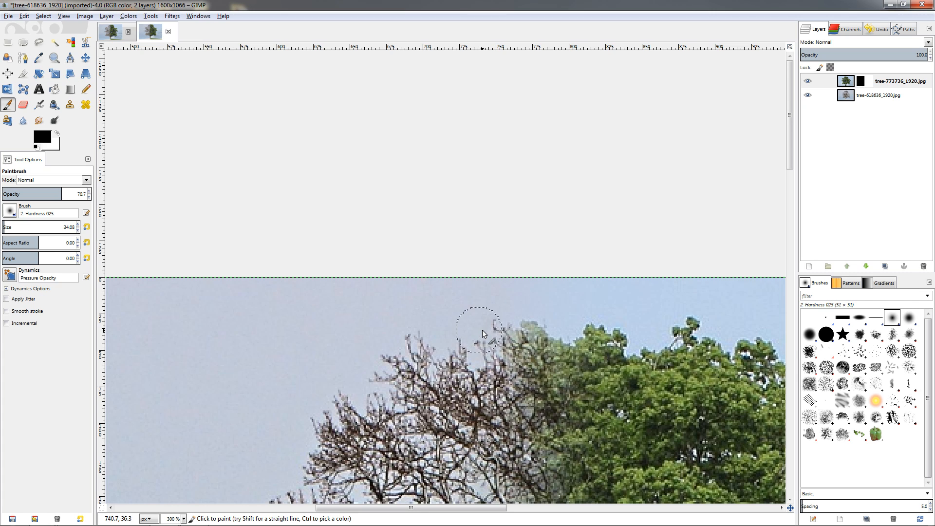
key("ctrl")
scroll(509, 341, "down", 4)
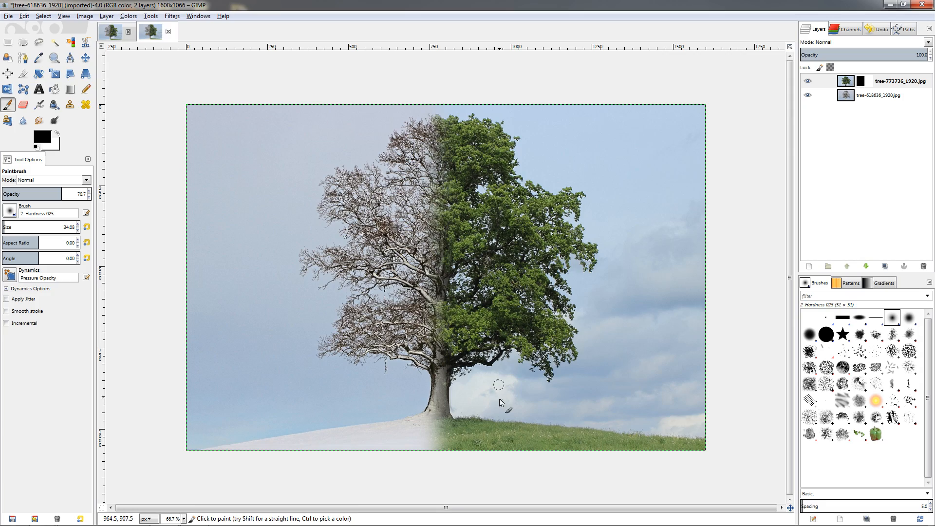
Switch to white and paint the mask along the trunk's right edge to clean up the ghosting, reducing the brush size to 21.08.
scroll(451, 392, "up", 2)
scroll(452, 385, "up", 1)
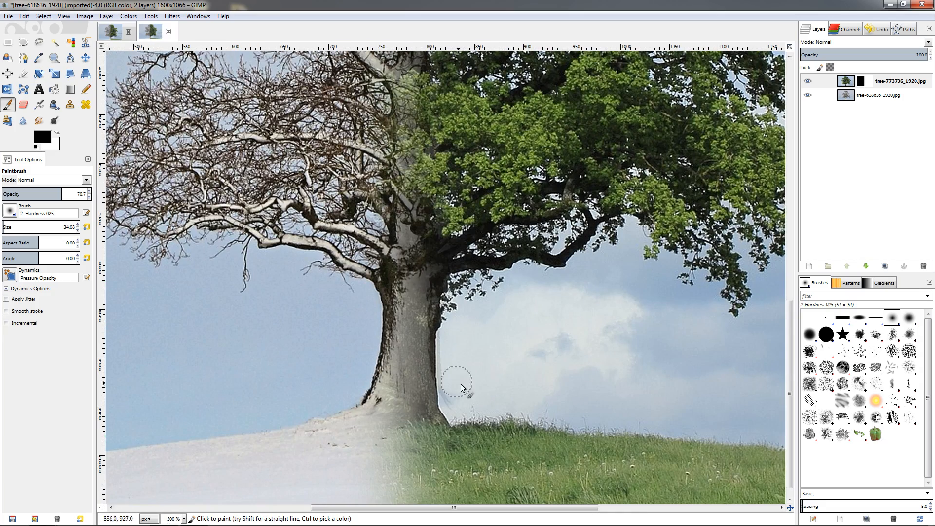
scroll(451, 375, "up", 2)
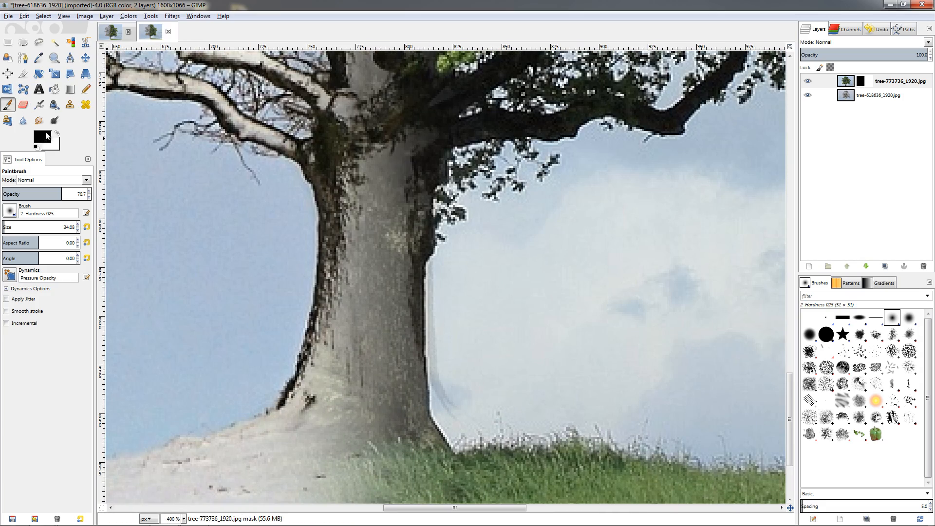
left_click(57, 134)
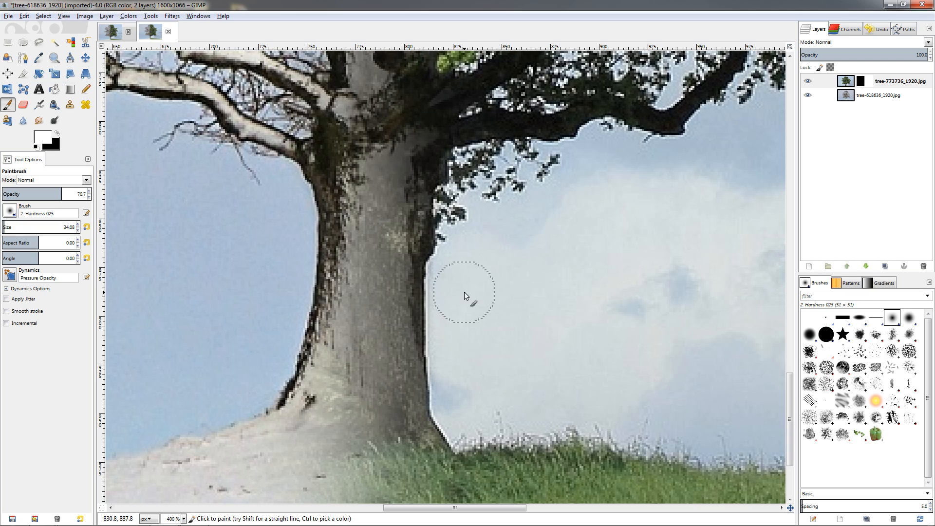
key("bracketleft")
key("bracketleft")
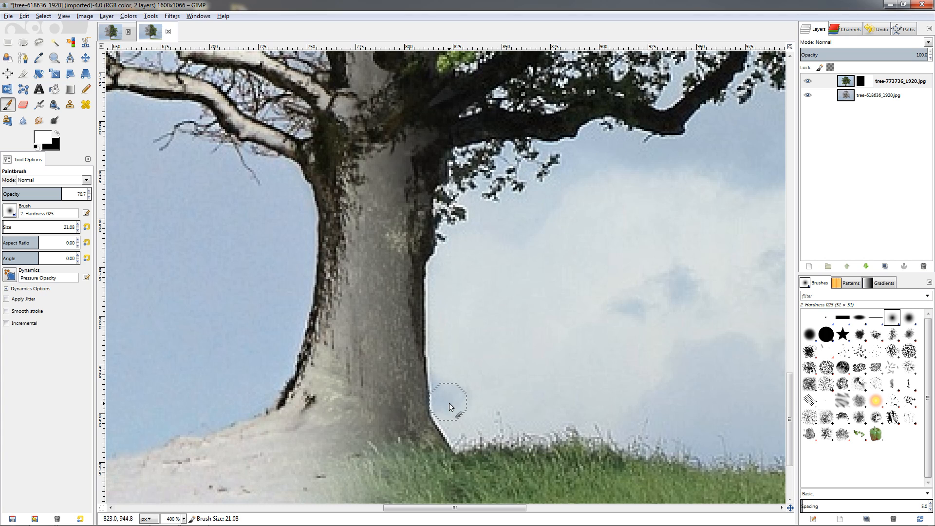
scroll(536, 358, "down", 5)
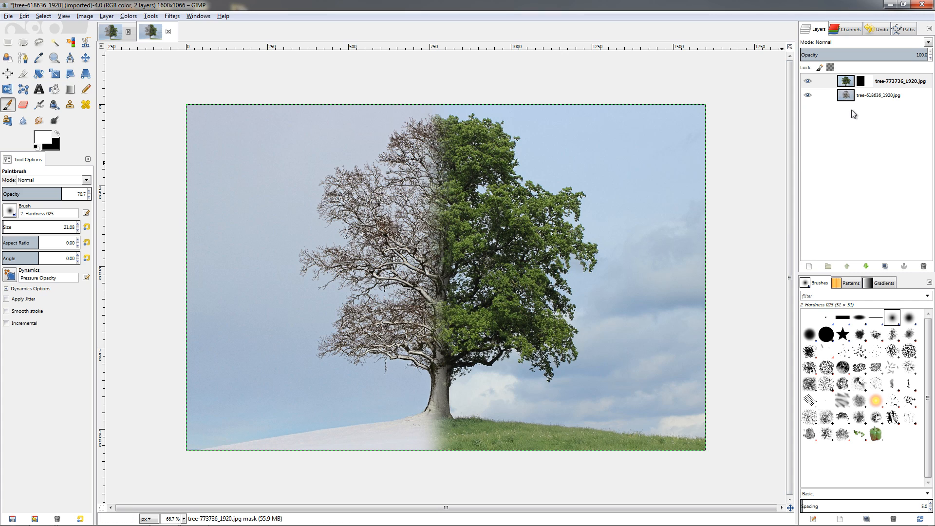
Try to shift the green tree layer slightly to the right with the Move tool, and undo the move.
left_click(845, 83)
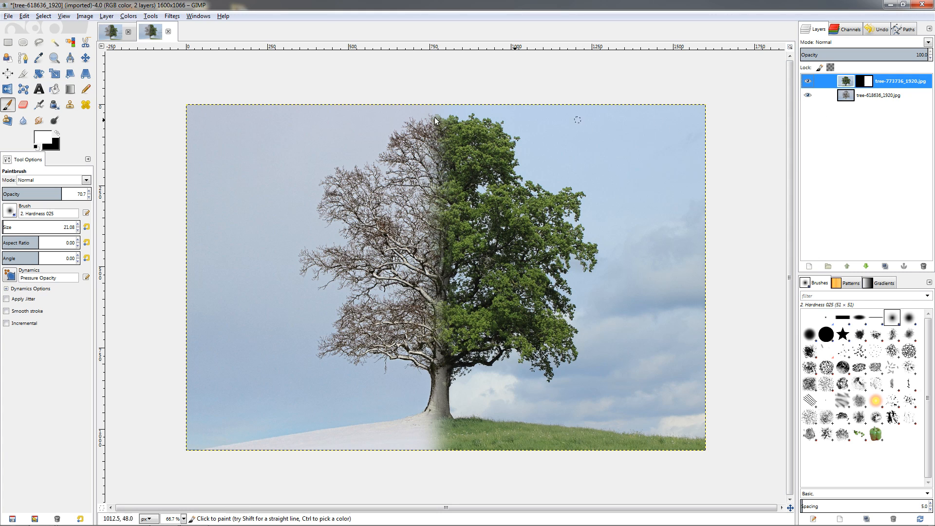
left_click(85, 58)
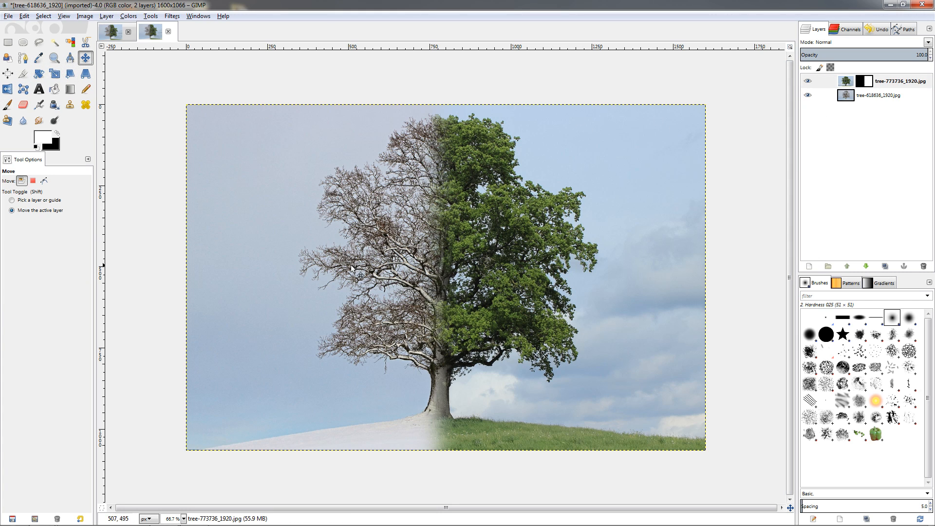
scroll(439, 344, "up", 1)
scroll(436, 352, "down", 1)
left_click_drag(440, 346, 445, 346)
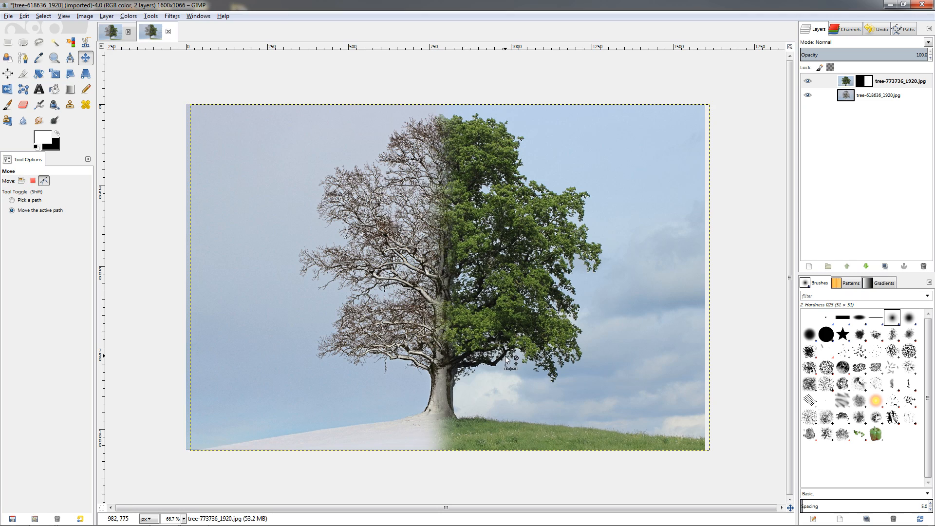
key("ctrl+z")
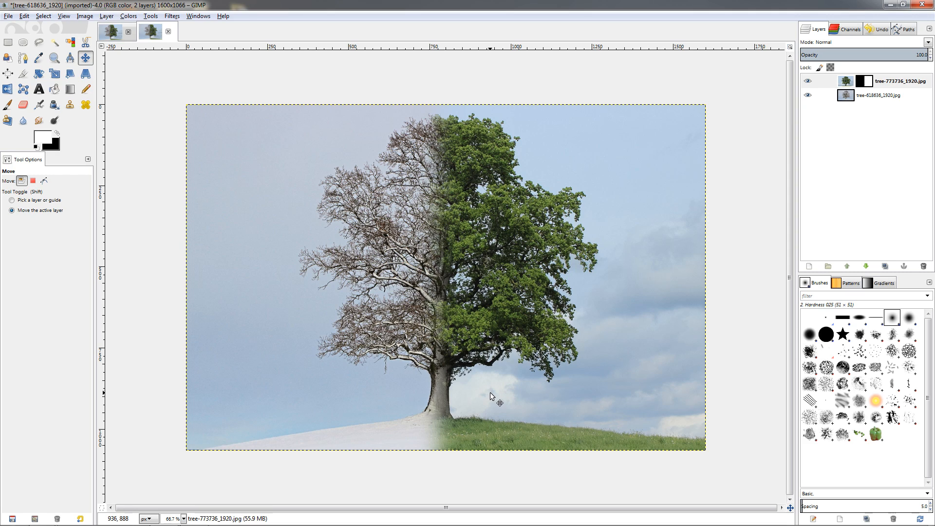
Nudge the green tree layer about 5 px to the right of its original position to refine the trunk alignment.
left_click(821, 81)
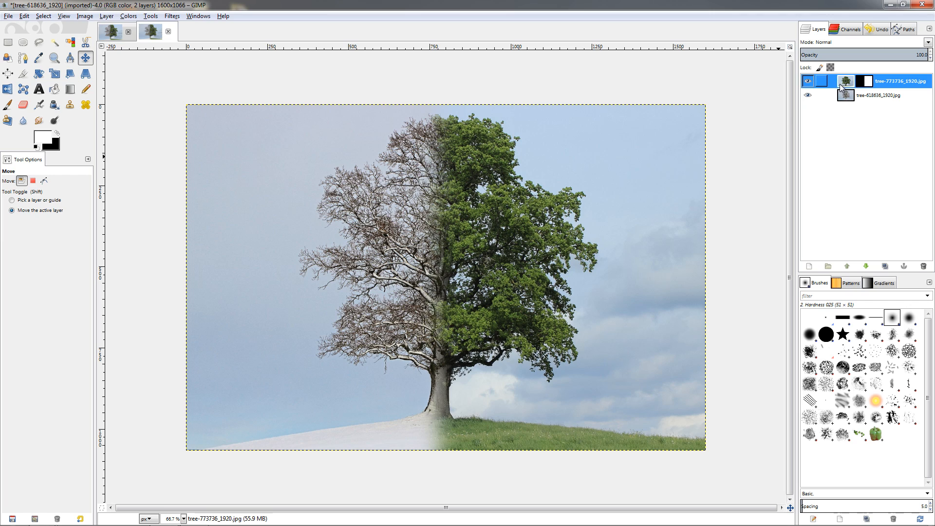
left_click(506, 340)
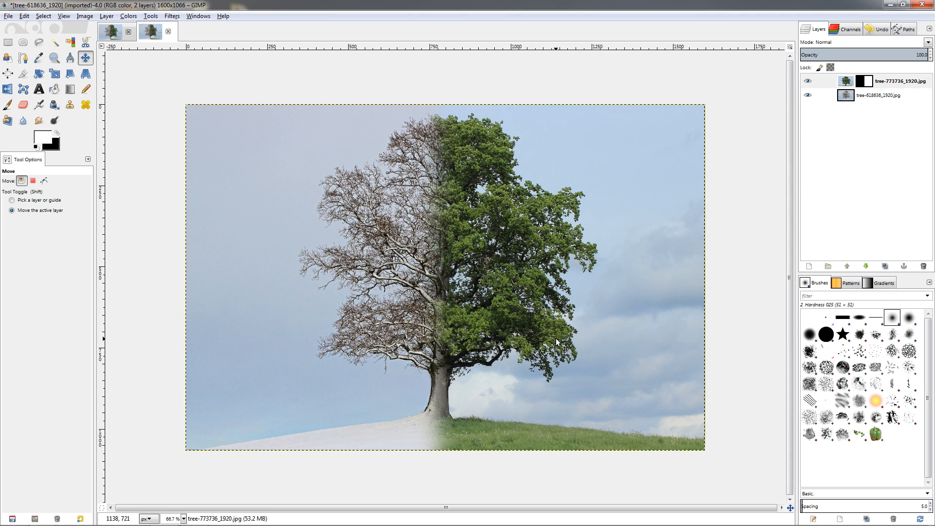
key("Right")
key("Right")
key("Right")
key("Right")
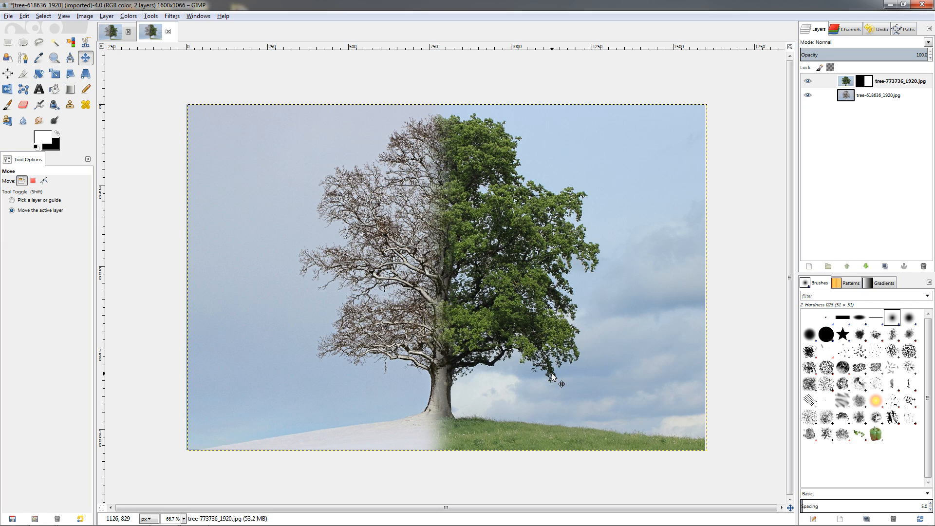
scroll(551, 378, "down", 1)
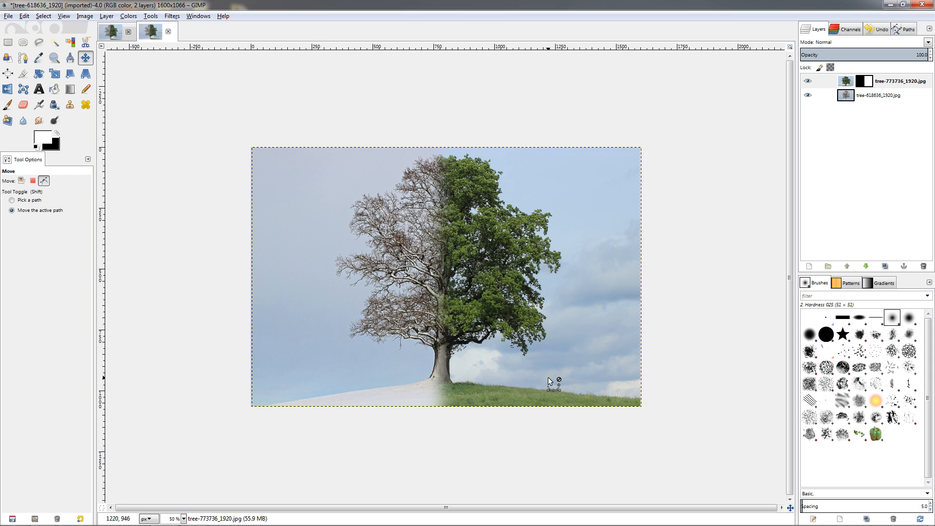
scroll(547, 377, "up", 1)
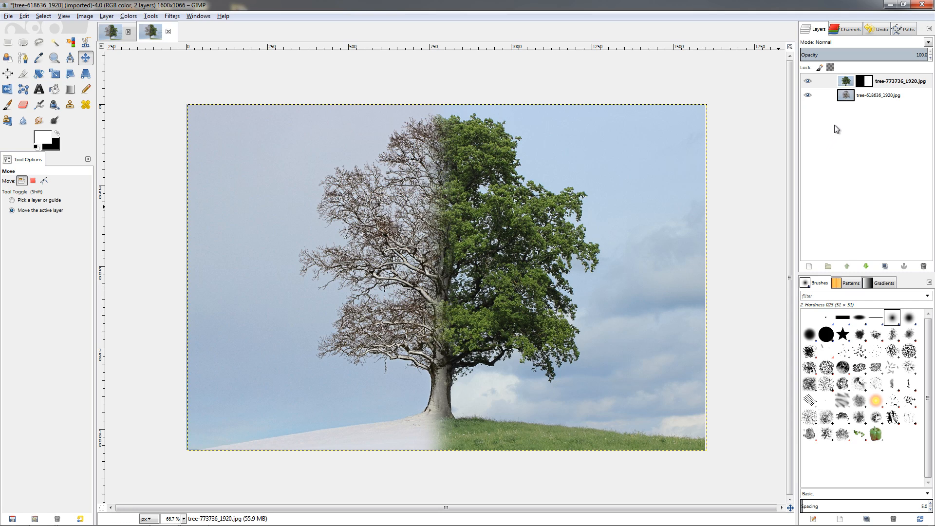
Fit the canvas to the layers and flatten the image into a single layer.
left_click(84, 17)
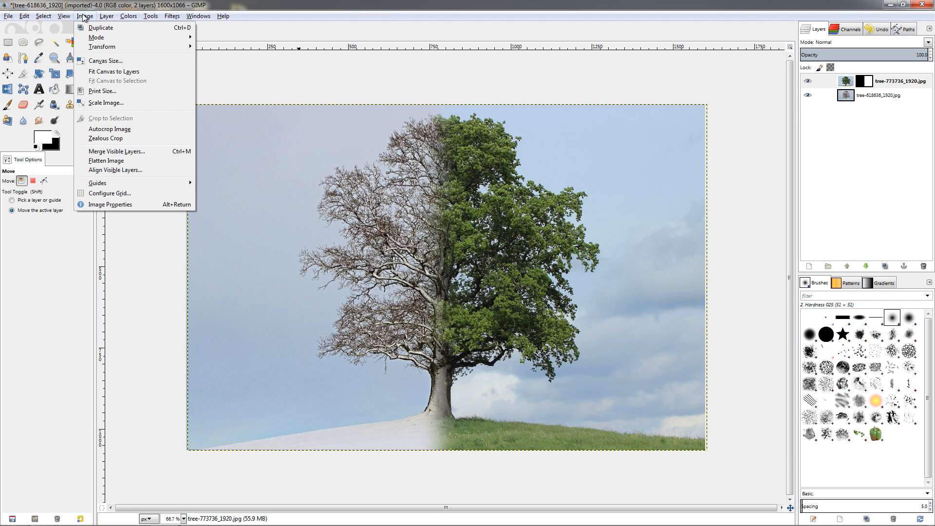
left_click(115, 71)
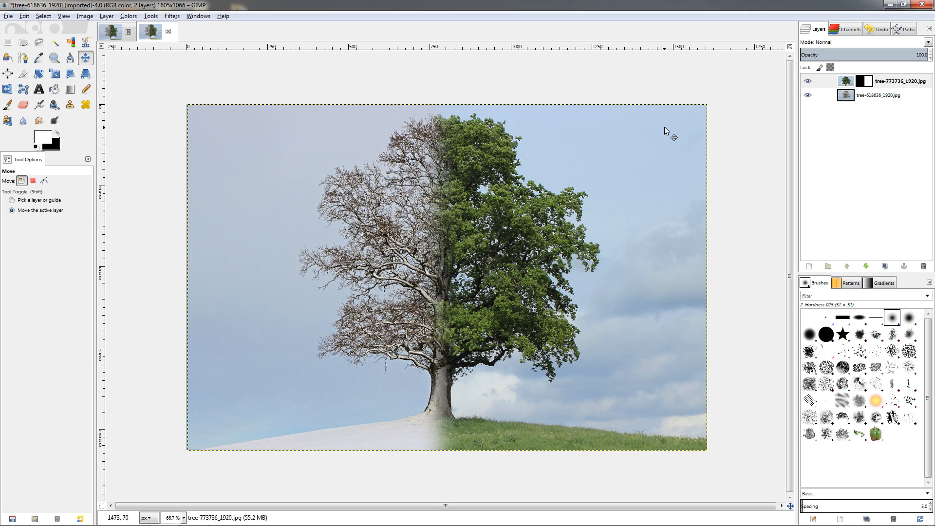
right_click(851, 84)
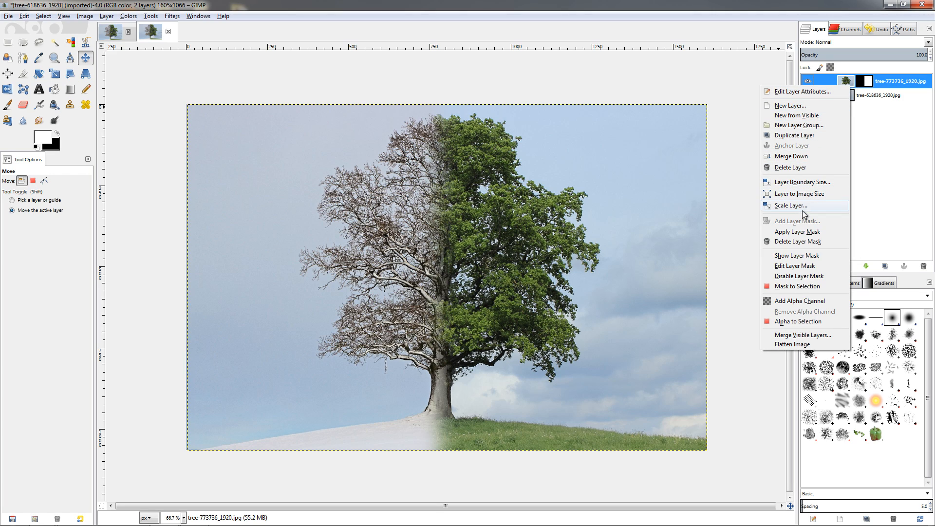
left_click(792, 344)
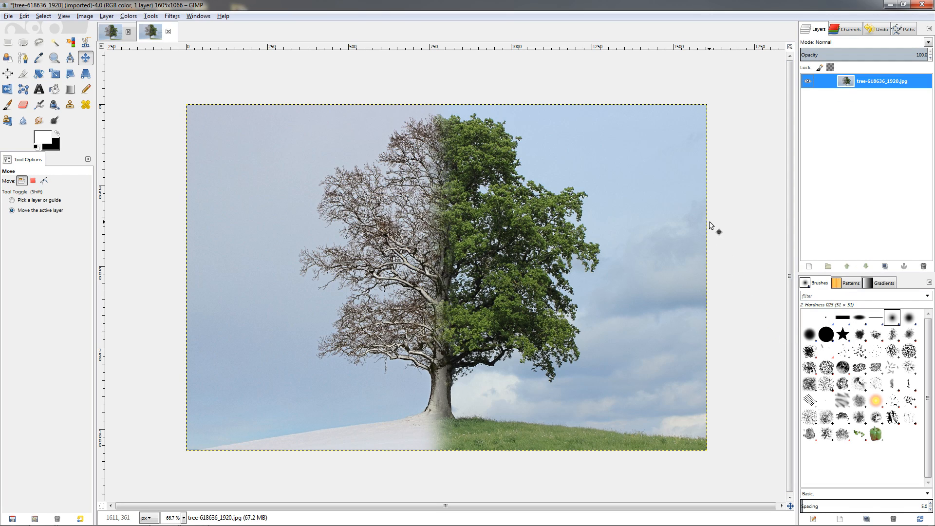